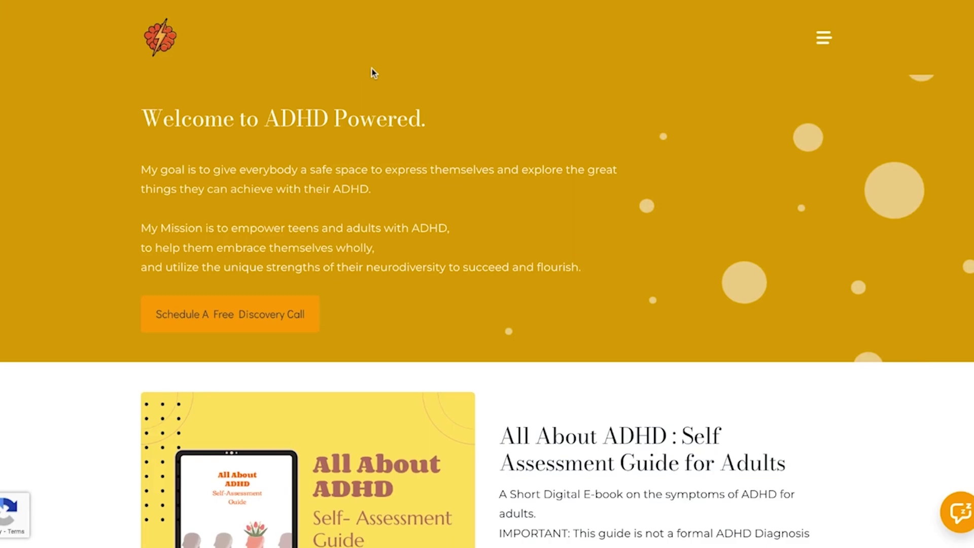
- Scroll the ADHD Powered home page, then open the hamburger navigation menu at the top right
{"action": "scroll", "coordinate": [373, 71], "scroll_direction": "down", "scroll_amount": 7}
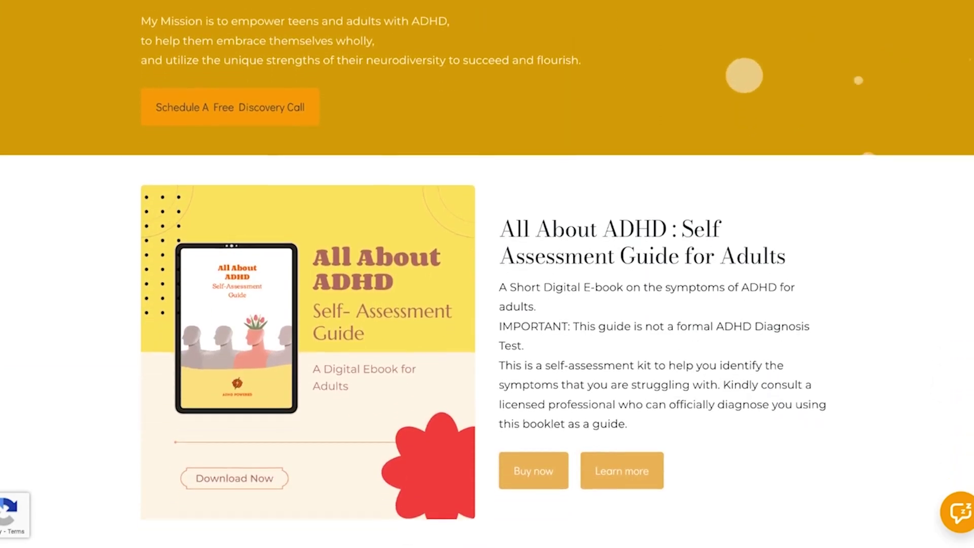
{"action": "scroll", "coordinate": [487, 273], "scroll_direction": "down", "scroll_amount": 5}
{"action": "scroll", "coordinate": [487, 274], "scroll_direction": "down", "scroll_amount": 5}
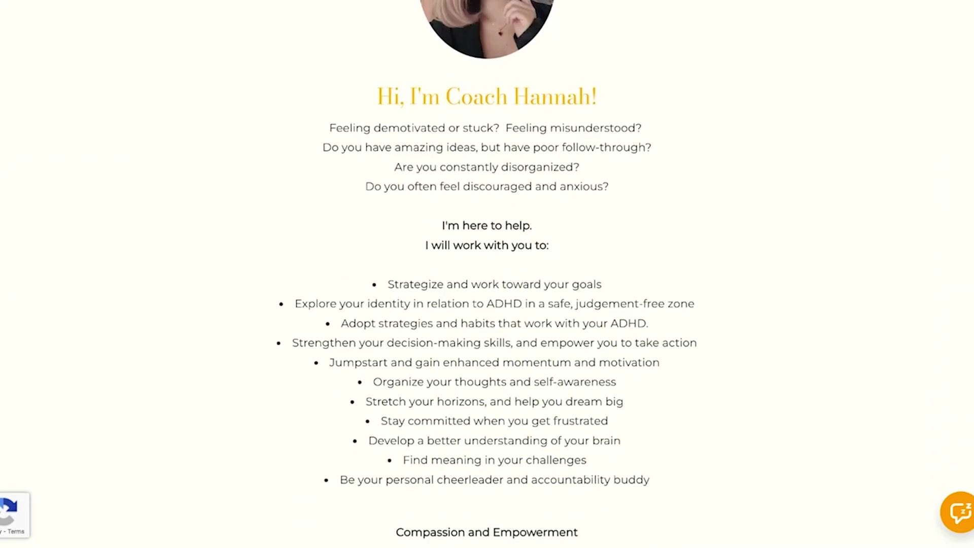
{"action": "scroll", "coordinate": [487, 274], "scroll_direction": "down", "scroll_amount": 15}
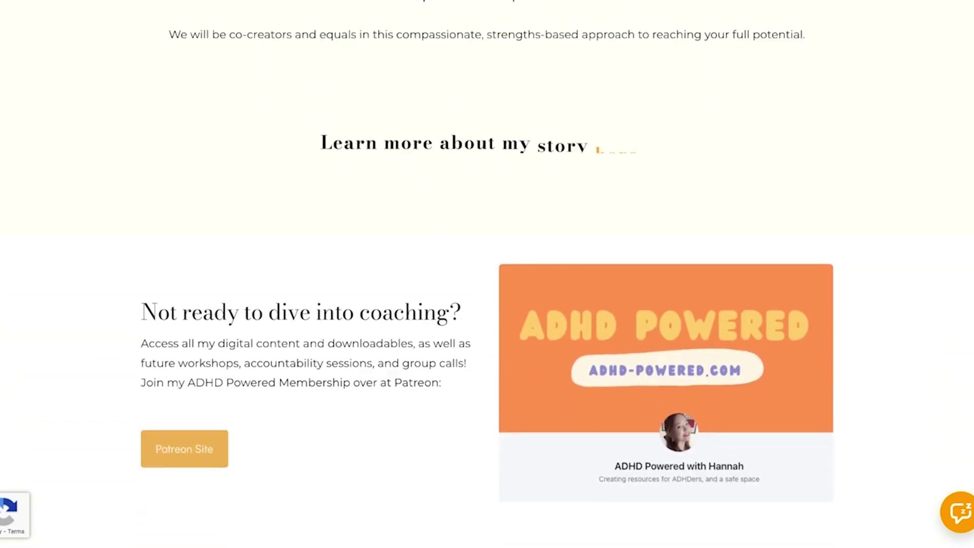
{"action": "scroll", "coordinate": [487, 273], "scroll_direction": "down", "scroll_amount": 13}
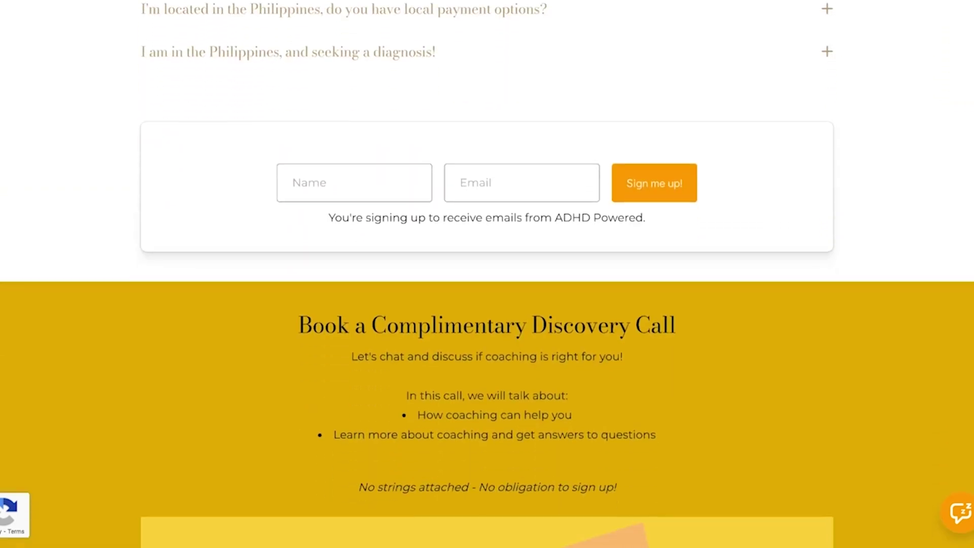
{"action": "scroll", "coordinate": [487, 274], "scroll_direction": "down", "scroll_amount": 5}
{"action": "scroll", "coordinate": [487, 274], "scroll_direction": "up", "scroll_amount": 20}
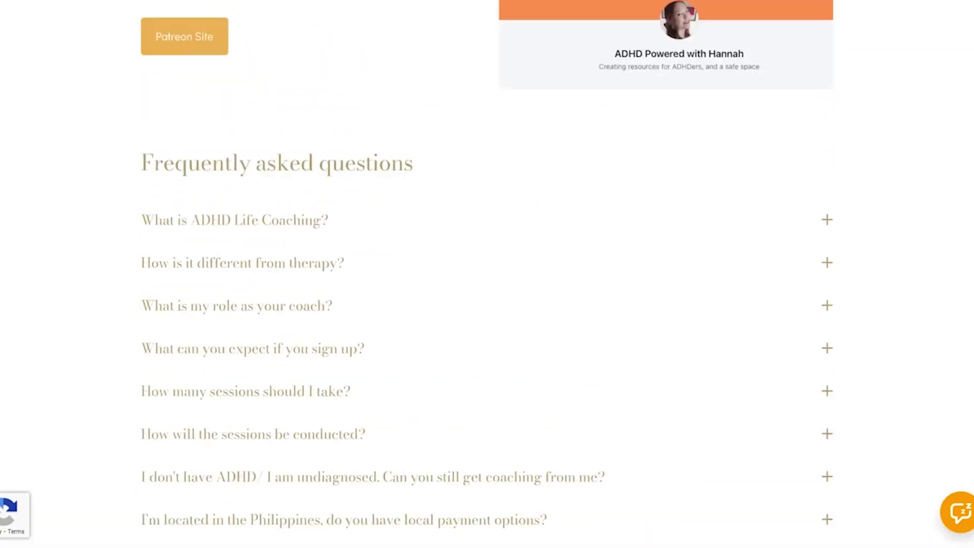
{"action": "scroll", "coordinate": [487, 274], "scroll_direction": "up", "scroll_amount": 20}
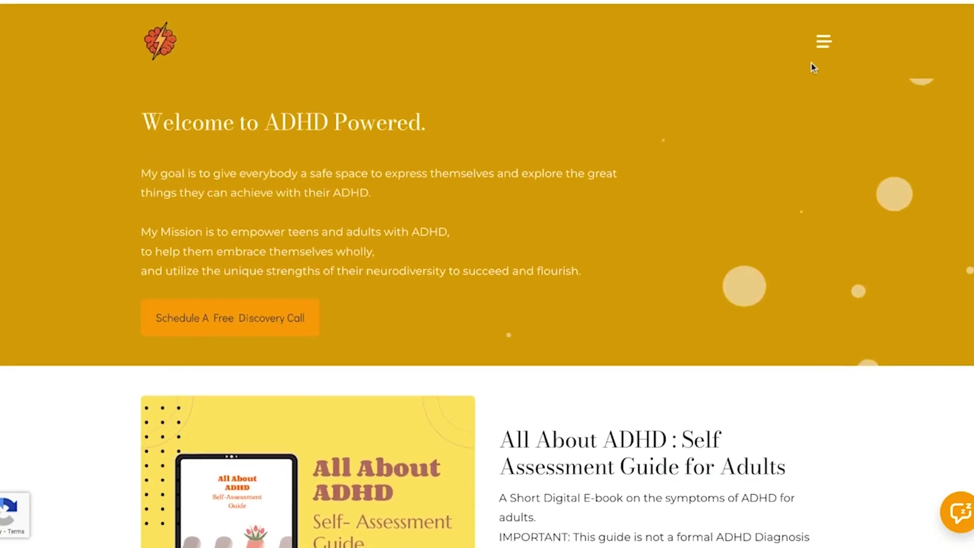
{"action": "left_click", "coordinate": [823, 41]}
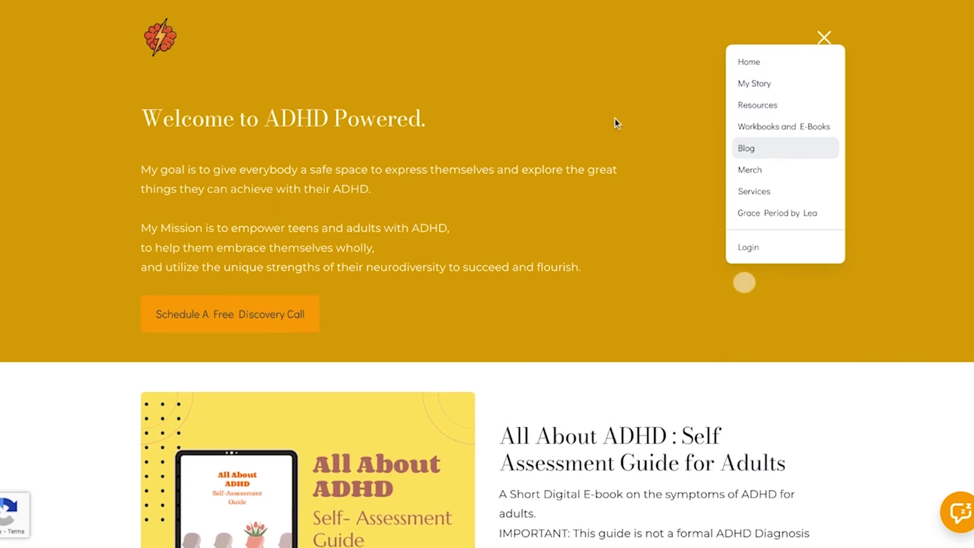
- Browse the Blog posts and open 'So You Got Diagnosed with ADHD... Now What?' in full
{"action": "scroll", "coordinate": [616, 123], "scroll_direction": "down", "scroll_amount": 1}
{"action": "scroll", "coordinate": [615, 117], "scroll_direction": "down", "scroll_amount": 5}
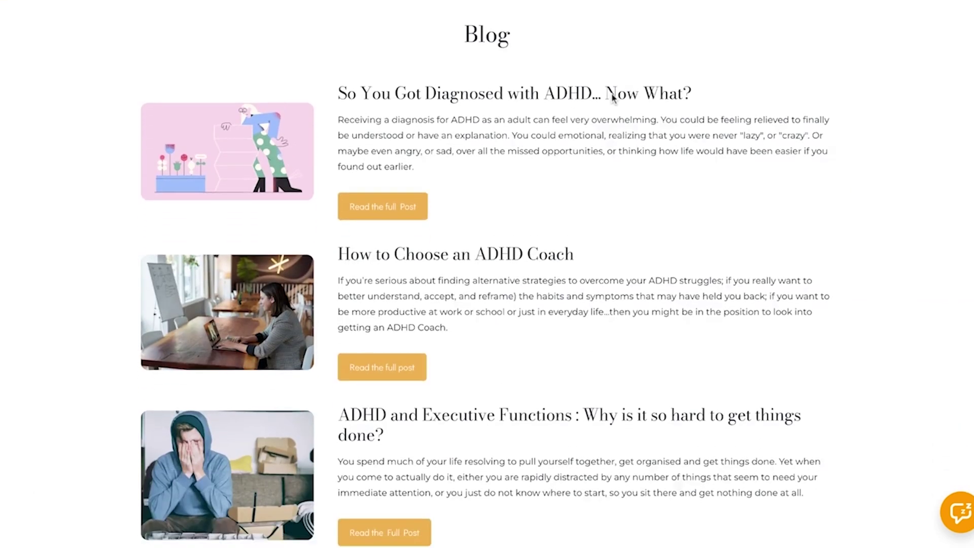
{"action": "scroll", "coordinate": [612, 97], "scroll_direction": "down", "scroll_amount": 5}
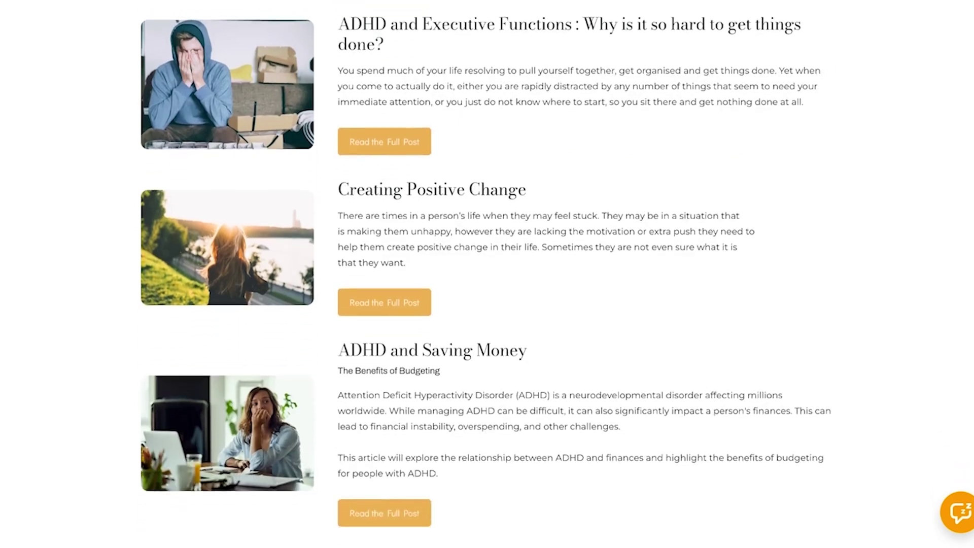
{"action": "scroll", "coordinate": [602, 124], "scroll_direction": "up", "scroll_amount": 10}
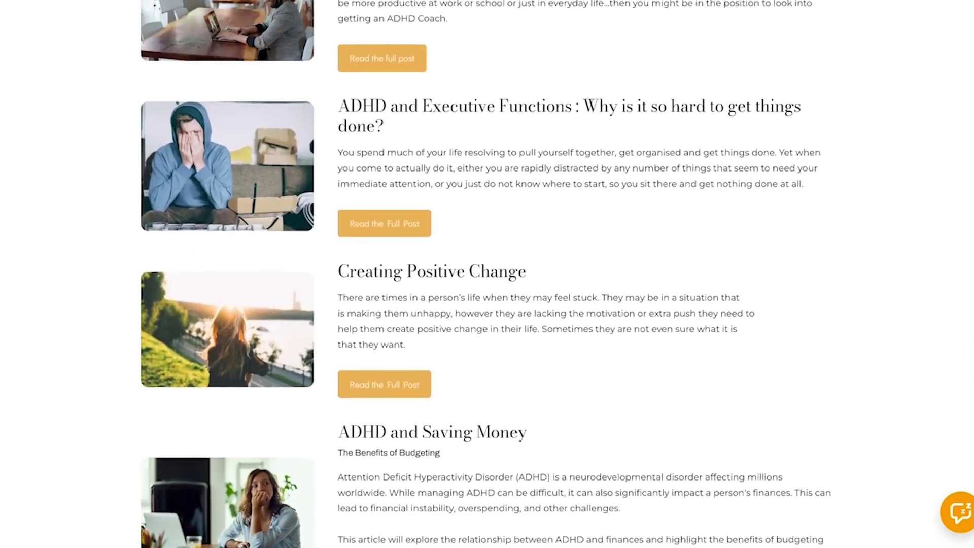
{"action": "scroll", "coordinate": [602, 124], "scroll_direction": "up", "scroll_amount": 2}
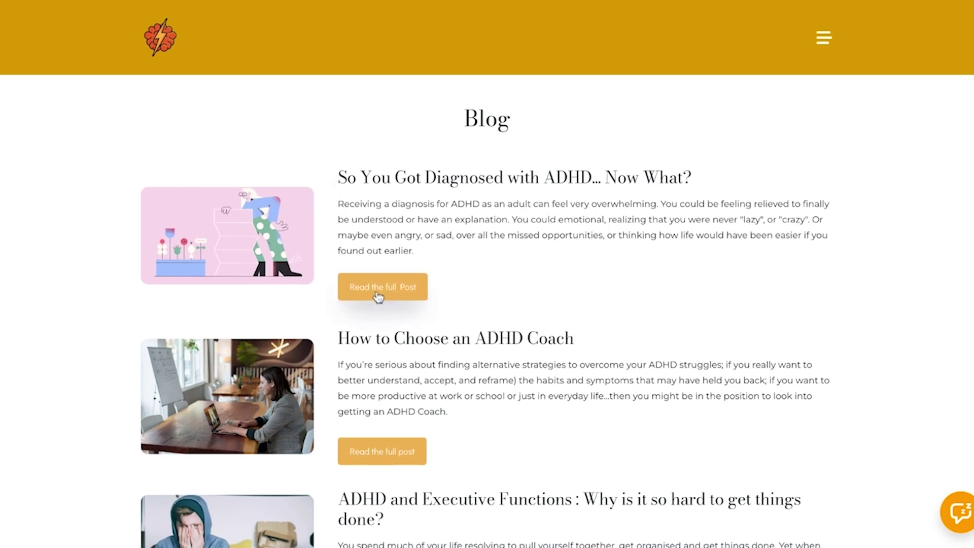
{"action": "left_click", "coordinate": [401, 280]}
- Scroll through the 'So You Got Diagnosed with ADHD... Now What?' article to read it
{"action": "scroll", "coordinate": [511, 216], "scroll_direction": "down", "scroll_amount": 5}
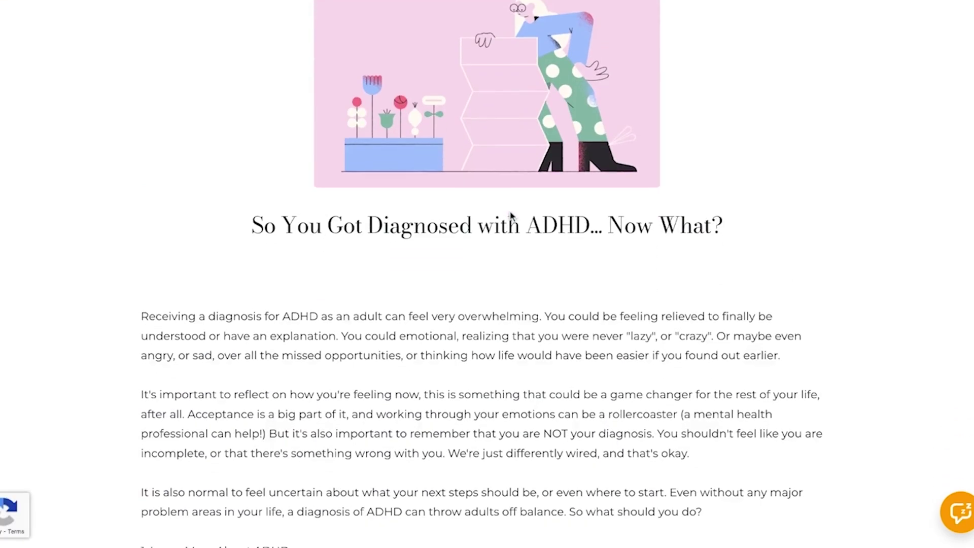
{"action": "scroll", "coordinate": [511, 216], "scroll_direction": "down", "scroll_amount": 12}
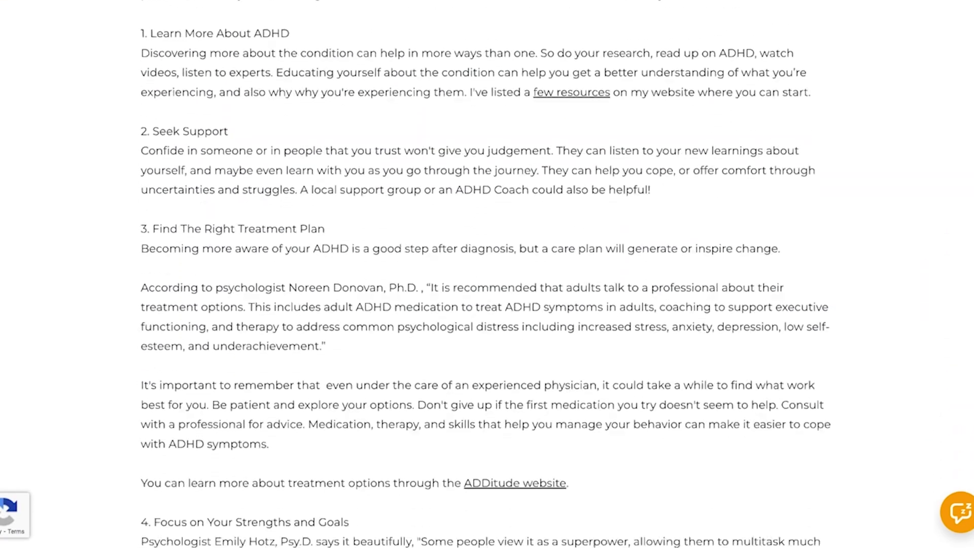
{"action": "scroll", "coordinate": [512, 216], "scroll_direction": "down", "scroll_amount": 6}
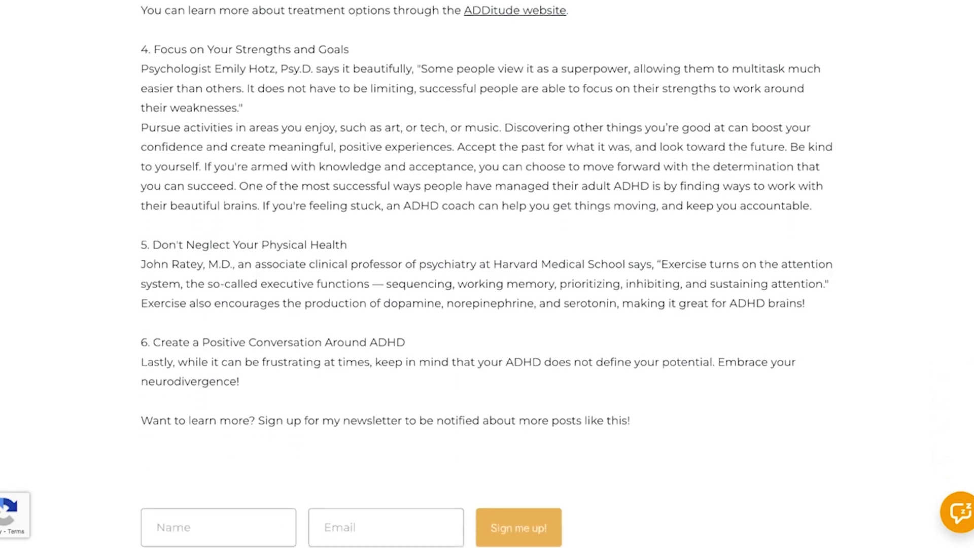
{"action": "scroll", "coordinate": [336, 207], "scroll_direction": "down", "scroll_amount": 4}
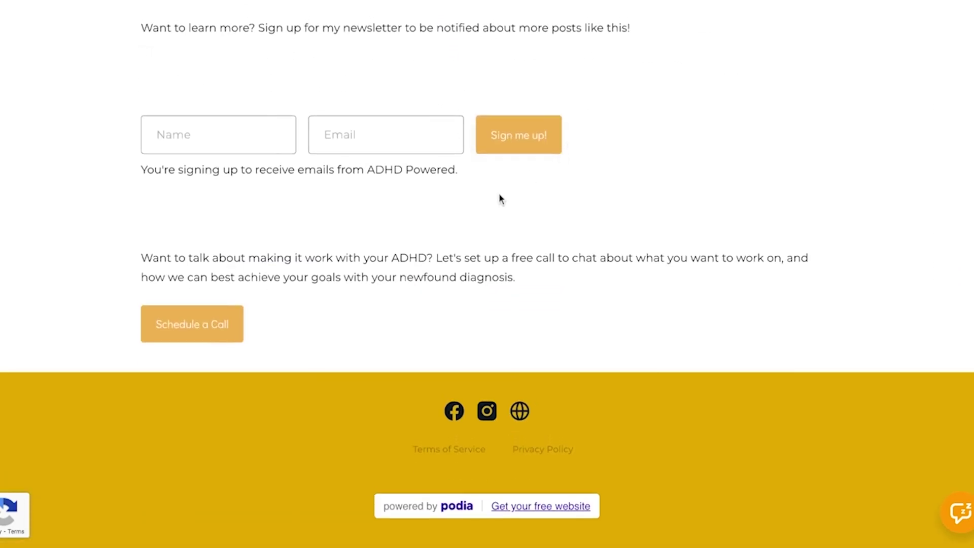
{"action": "scroll", "coordinate": [417, 307], "scroll_direction": "up", "scroll_amount": 15}
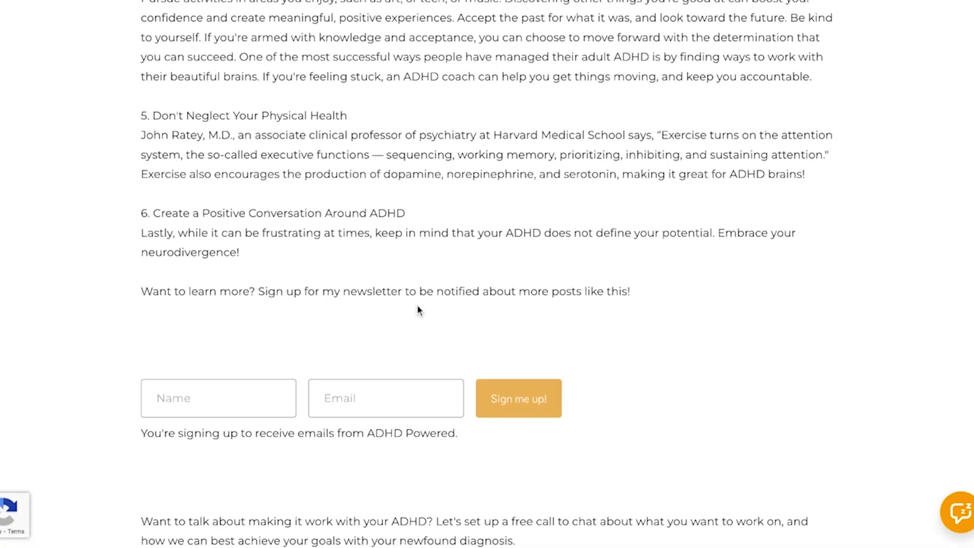
{"action": "scroll", "coordinate": [417, 307], "scroll_direction": "up", "scroll_amount": 9}
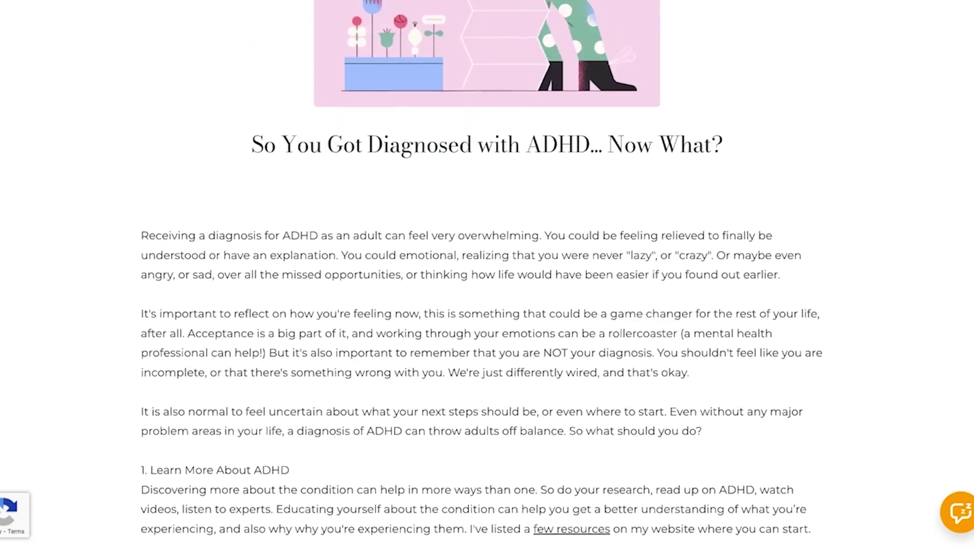
{"action": "scroll", "coordinate": [487, 274], "scroll_direction": "down", "scroll_amount": 20}
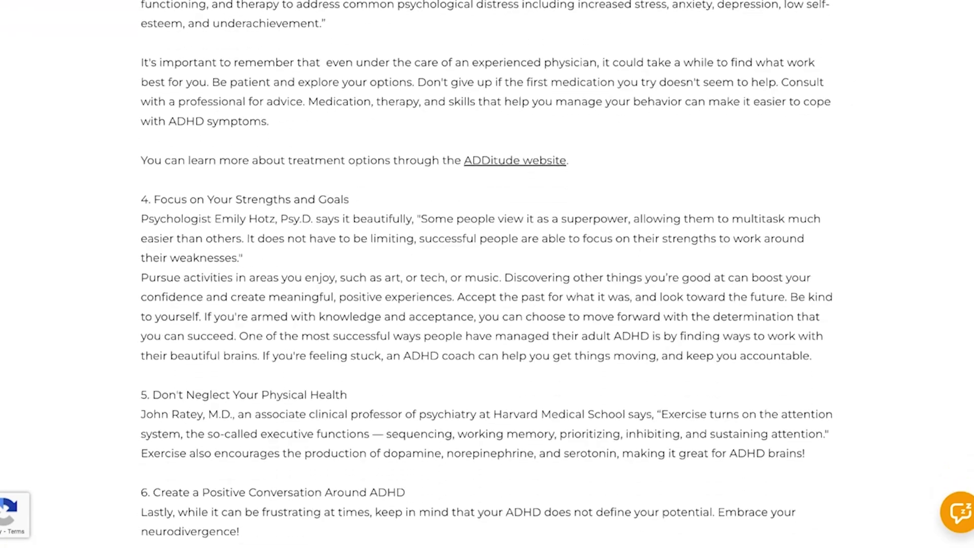
{"action": "scroll", "coordinate": [487, 274], "scroll_direction": "down", "scroll_amount": 5}
{"action": "scroll", "coordinate": [487, 274], "scroll_direction": "up", "scroll_amount": 20}
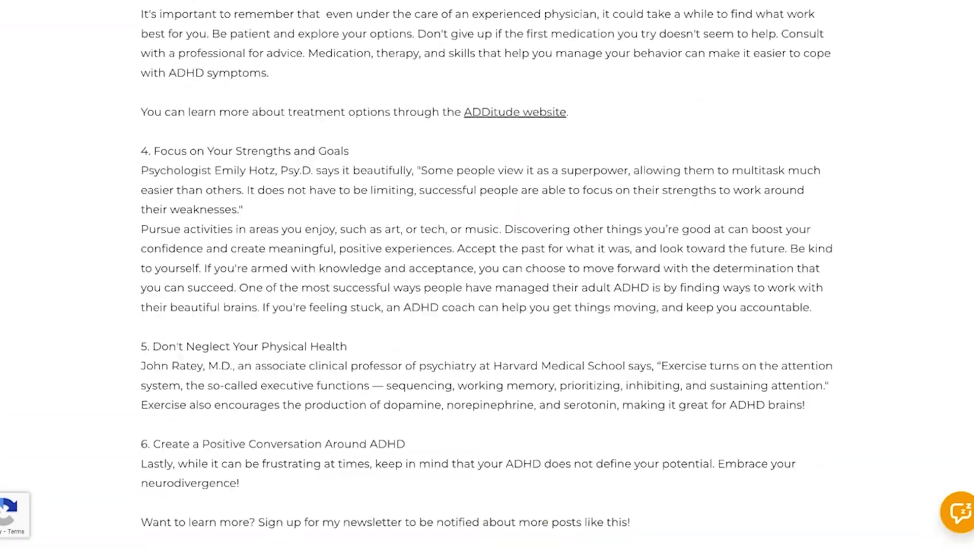
{"action": "scroll", "coordinate": [392, 315], "scroll_direction": "up", "scroll_amount": 6}
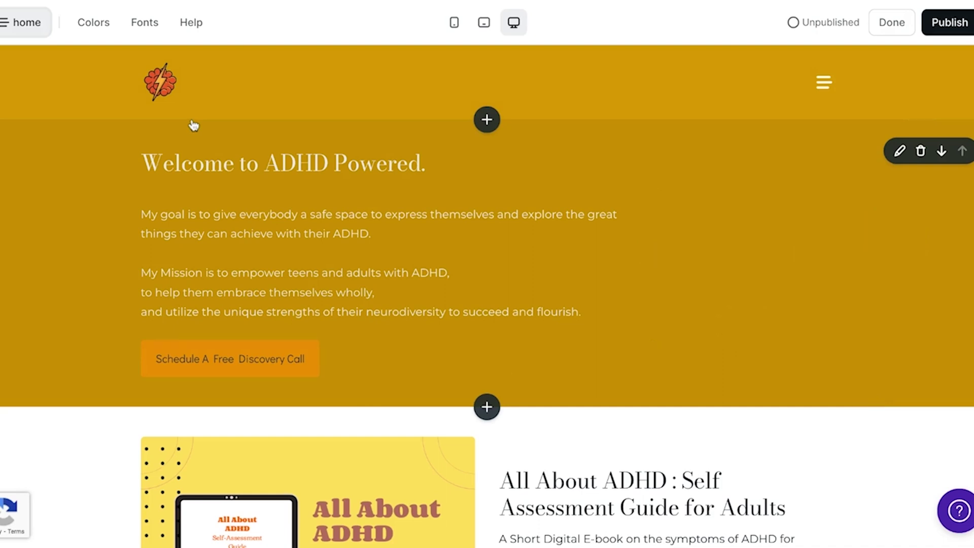
- Switch the site editor to the Blog page from the Pages list
{"action": "scroll", "coordinate": [194, 126], "scroll_direction": "down", "scroll_amount": 2}
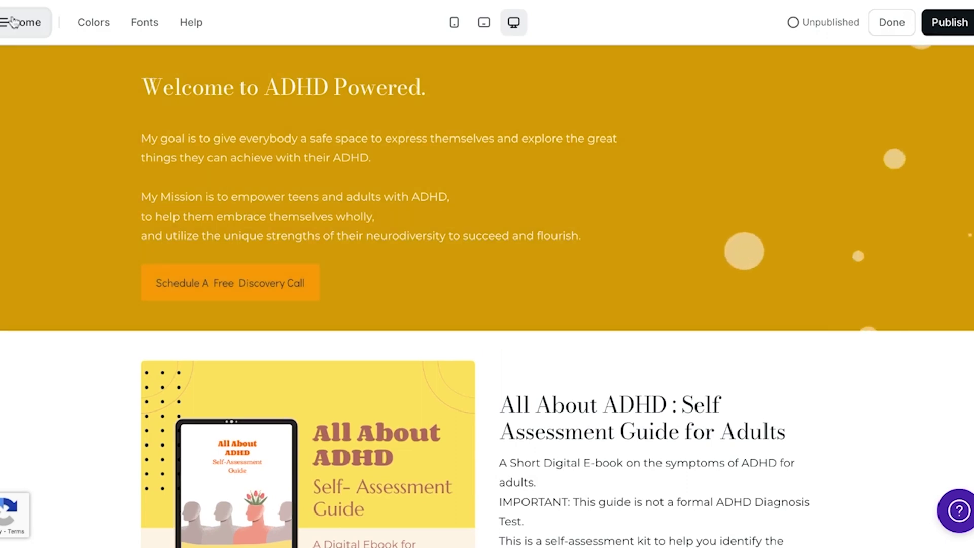
{"action": "left_click", "coordinate": [7, 22]}
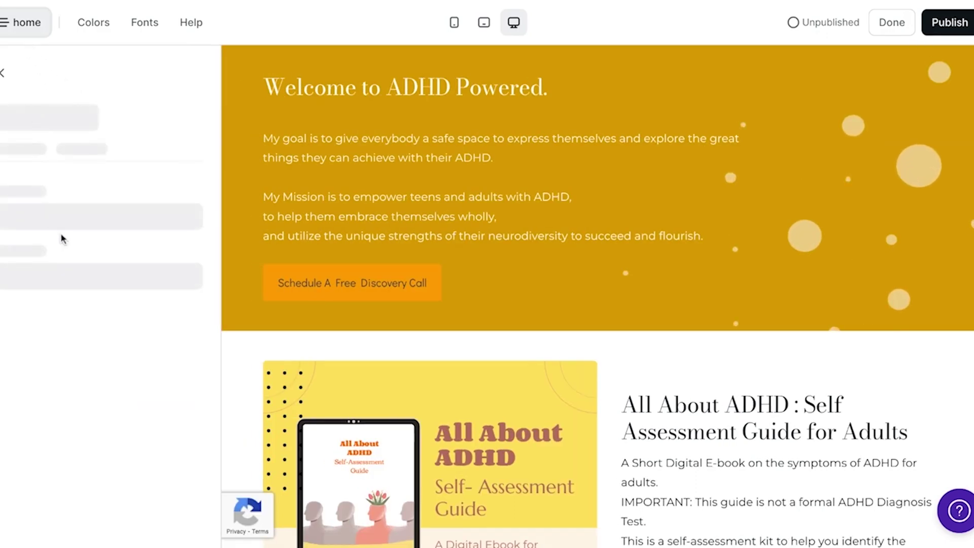
{"action": "scroll", "coordinate": [72, 209], "scroll_direction": "down", "scroll_amount": 15}
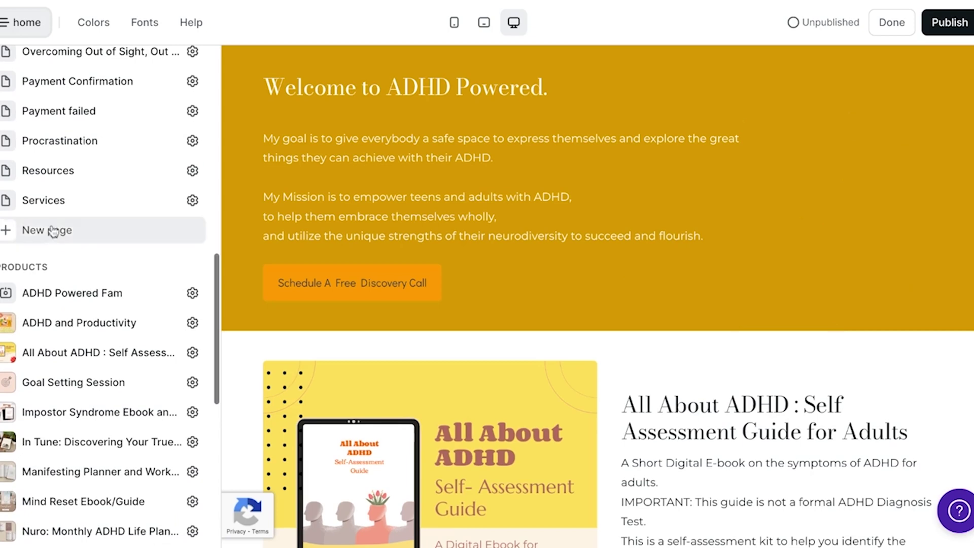
{"action": "scroll", "coordinate": [109, 259], "scroll_direction": "up", "scroll_amount": 15}
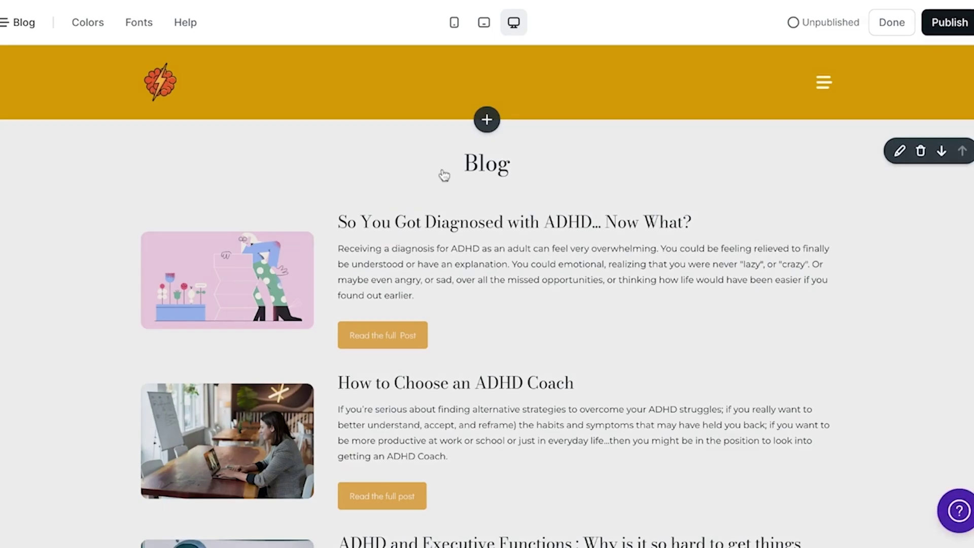
- Open the Insert section list on the Blog page and browse types like Text, Image, Video and FAQs
{"action": "scroll", "coordinate": [447, 176], "scroll_direction": "down", "scroll_amount": 9}
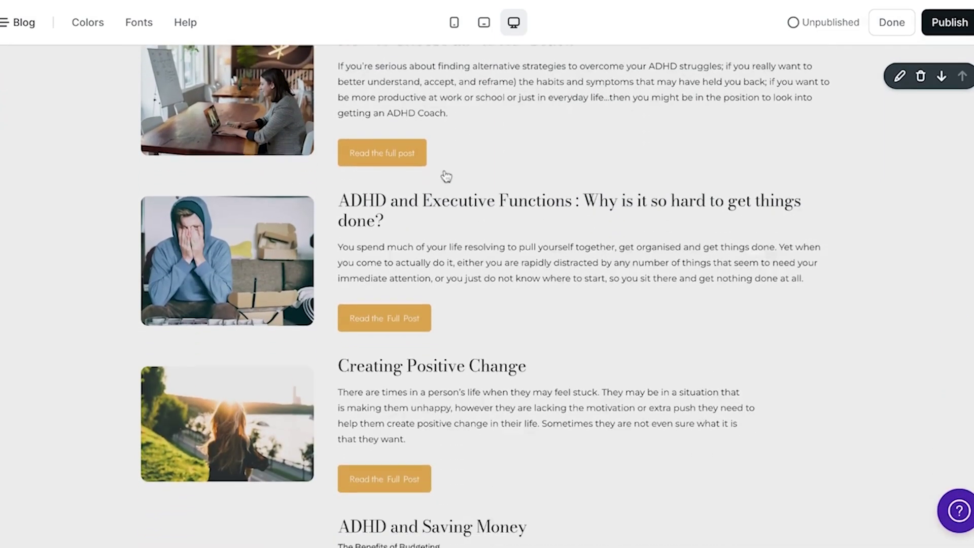
{"action": "scroll", "coordinate": [446, 176], "scroll_direction": "down", "scroll_amount": 2}
{"action": "scroll", "coordinate": [446, 176], "scroll_direction": "up", "scroll_amount": 10}
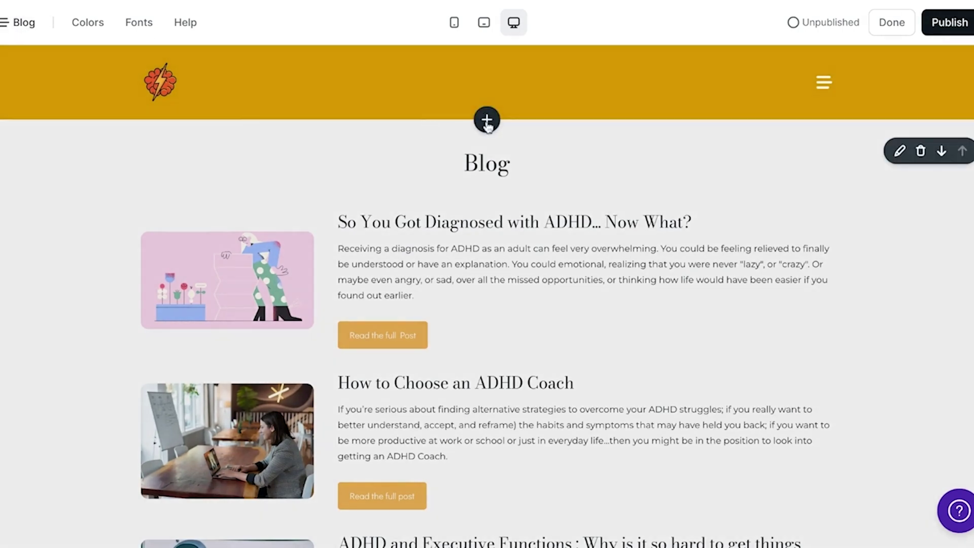
{"action": "left_click", "coordinate": [487, 122]}
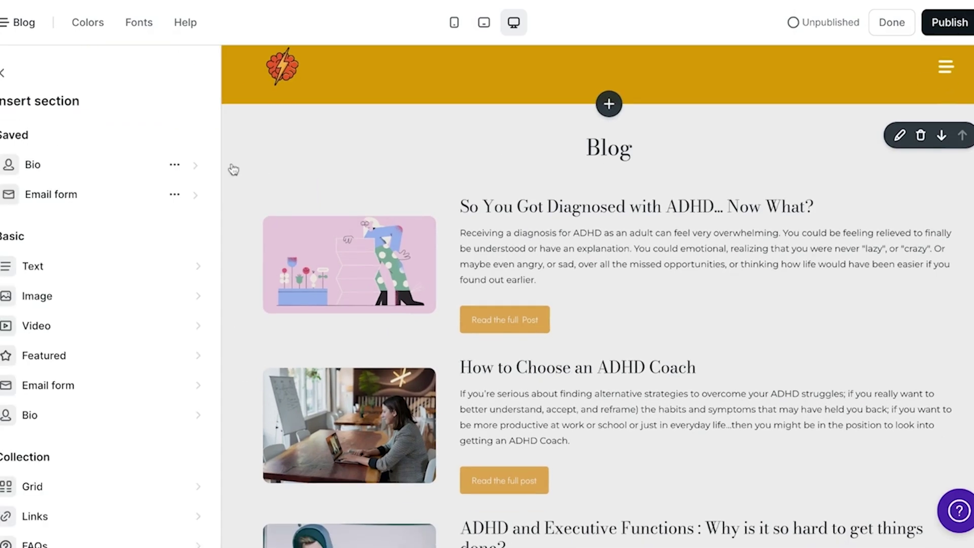
{"action": "scroll", "coordinate": [83, 401], "scroll_direction": "down", "scroll_amount": 2}
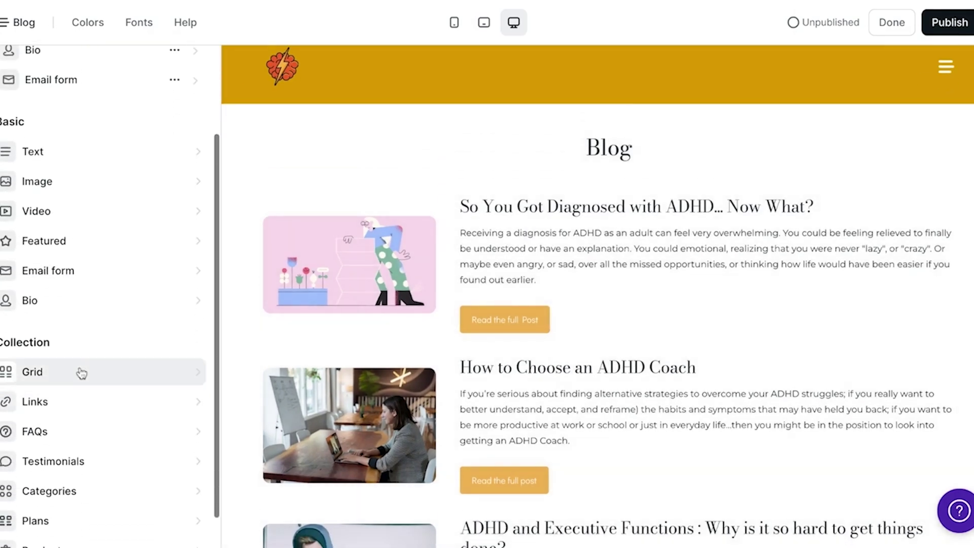
{"action": "scroll", "coordinate": [81, 373], "scroll_direction": "down", "scroll_amount": 1}
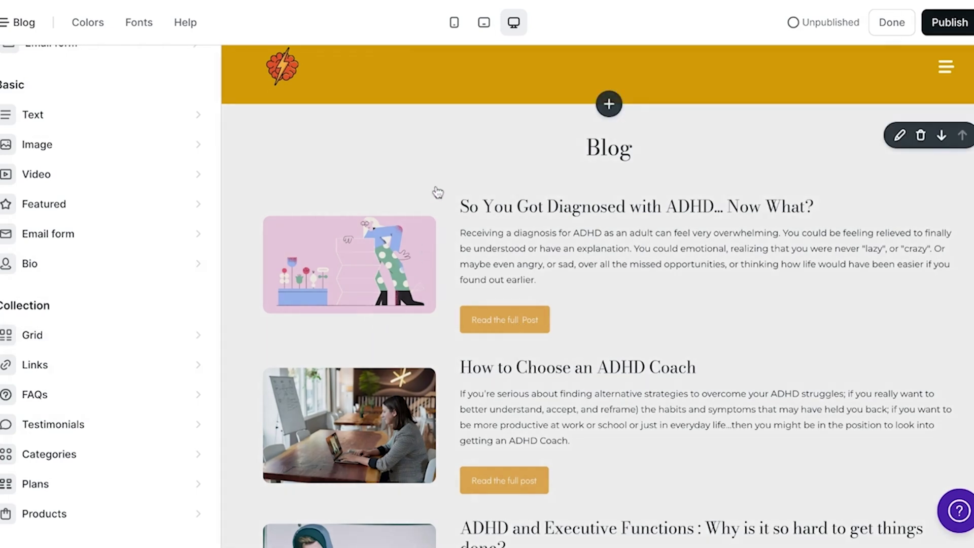
- Open the first post item, 'So You Got Diagnosed with ADHD... Now What?', and select its button URL
{"action": "left_click", "coordinate": [438, 190]}
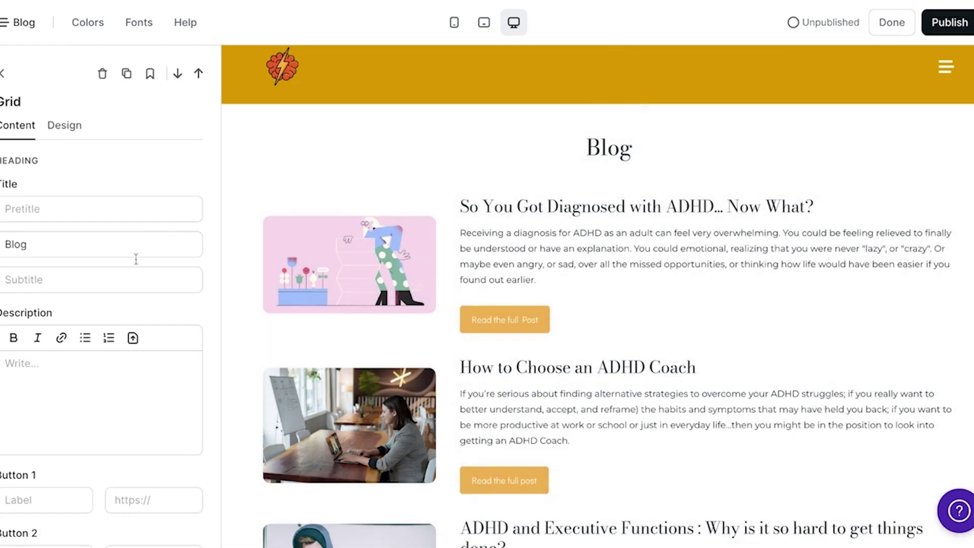
{"action": "scroll", "coordinate": [136, 261], "scroll_direction": "down", "scroll_amount": 5}
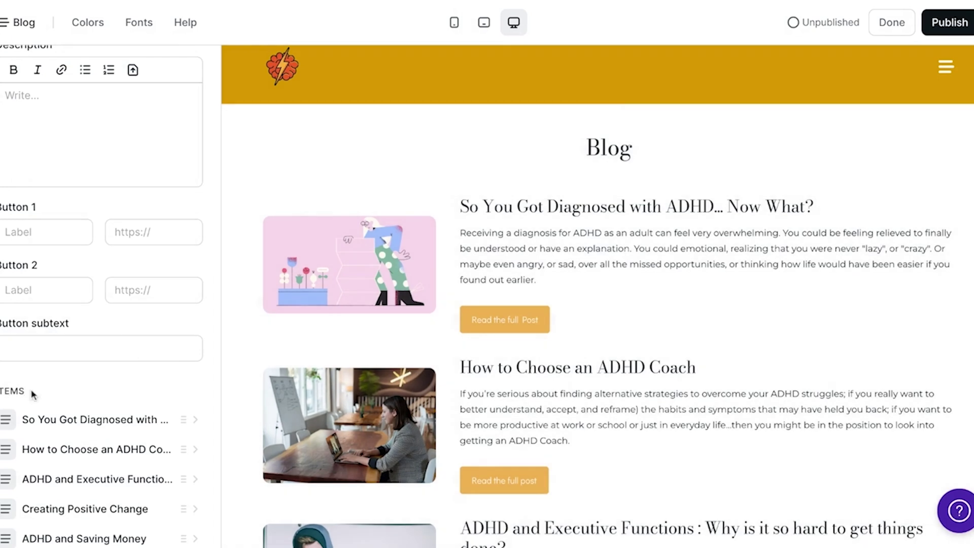
{"action": "scroll", "coordinate": [112, 384], "scroll_direction": "down", "scroll_amount": 2}
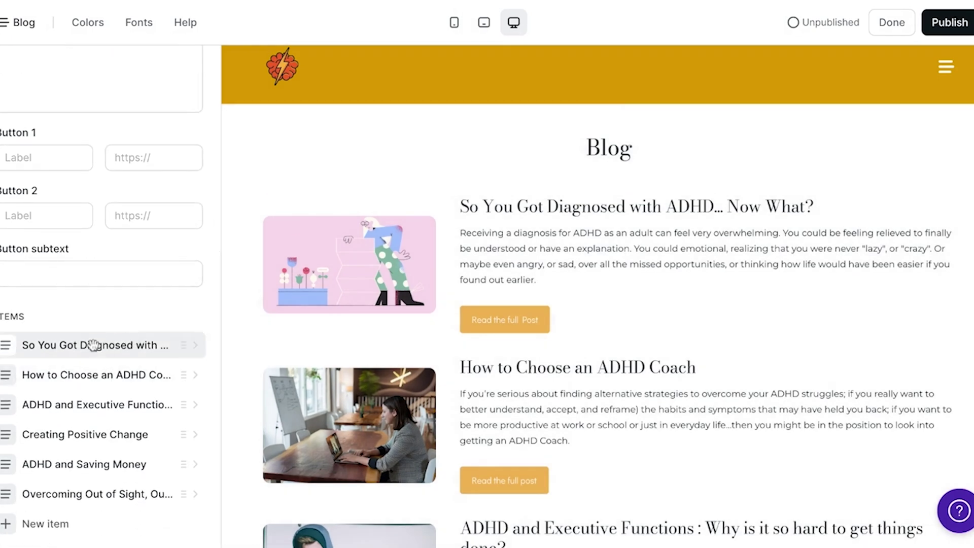
{"action": "left_click", "coordinate": [112, 344]}
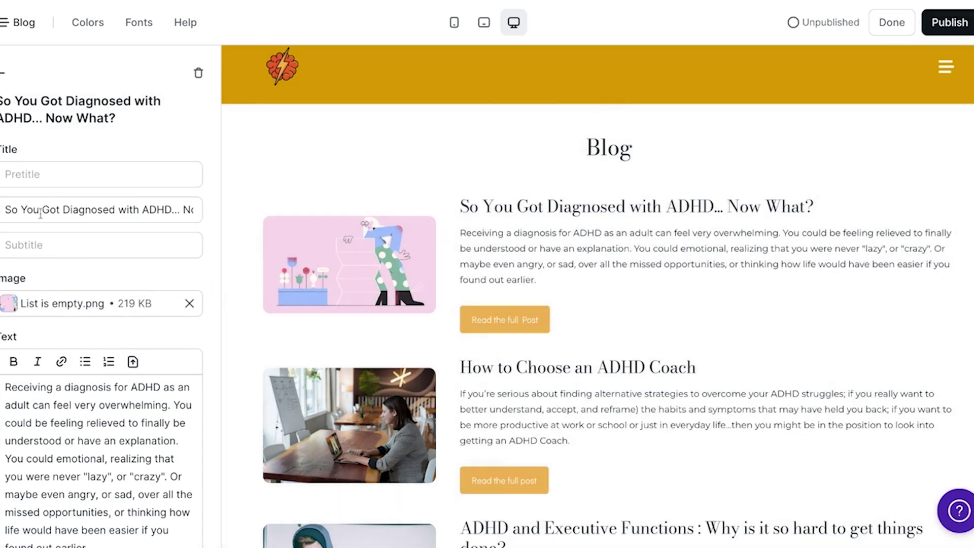
{"action": "scroll", "coordinate": [42, 338], "scroll_direction": "down", "scroll_amount": 2}
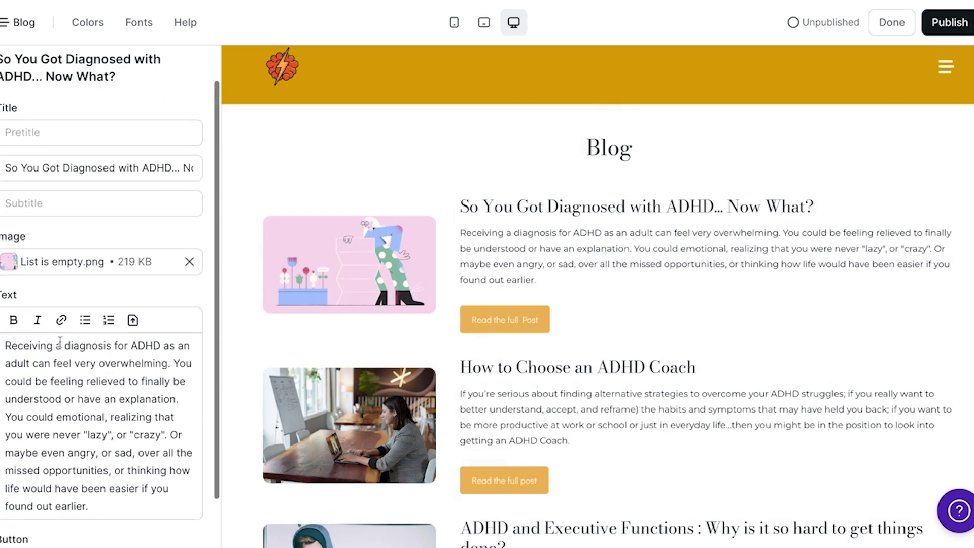
{"action": "scroll", "coordinate": [42, 339], "scroll_direction": "down", "scroll_amount": 1}
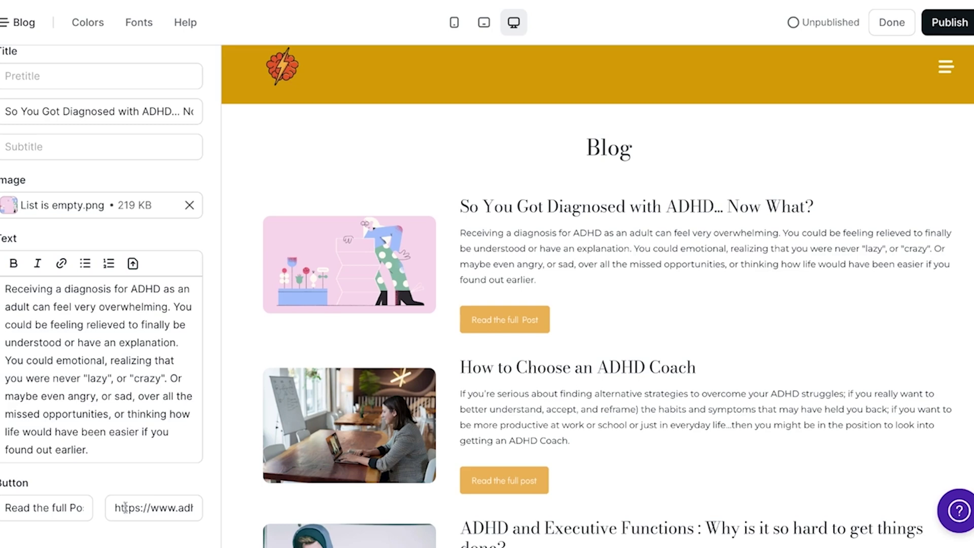
{"action": "left_click_drag", "start_coordinate": [126, 507], "coordinate": [152, 457]}
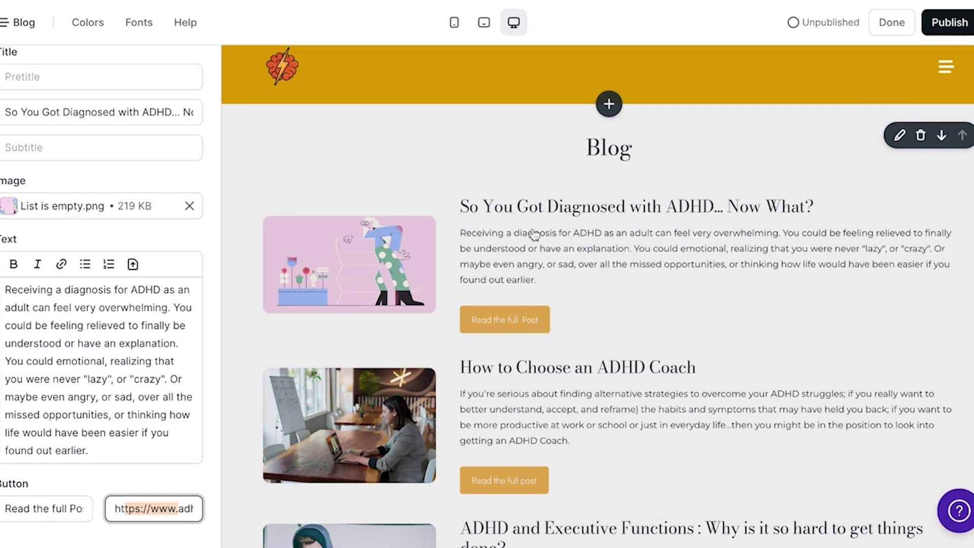
{"action": "scroll", "coordinate": [709, 157], "scroll_direction": "down", "scroll_amount": 1}
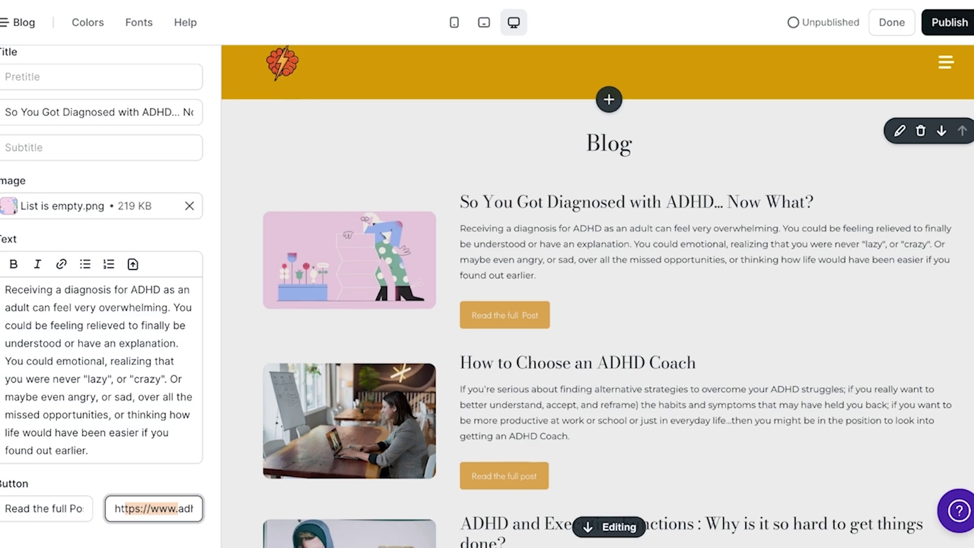
- Open the ADHD and Executive Functions page from the editor's Pages list
{"action": "left_click", "coordinate": [63, 175]}
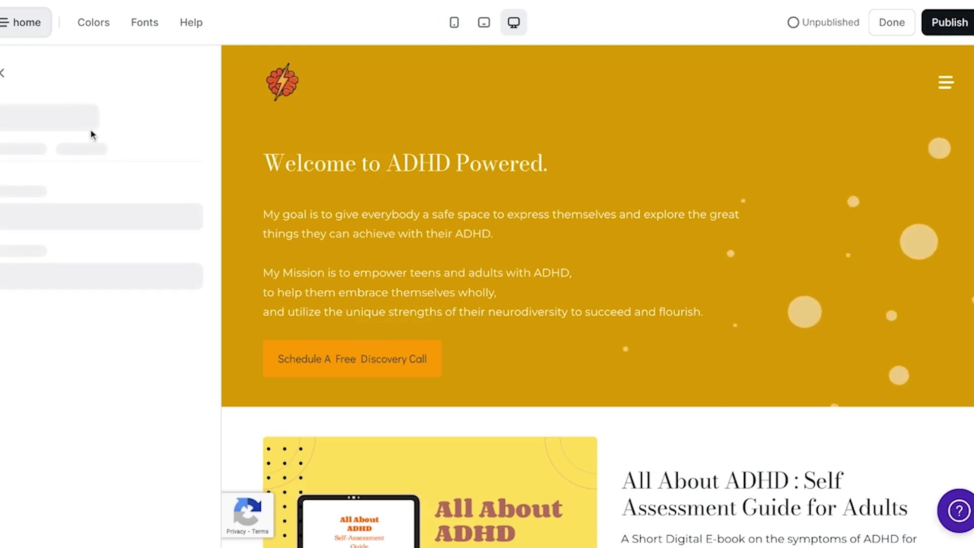
{"action": "mouse_move", "coordinate": [258, 125]}
{"action": "scroll", "coordinate": [98, 271], "scroll_direction": "down", "scroll_amount": 5}
{"action": "scroll", "coordinate": [91, 316], "scroll_direction": "down", "scroll_amount": 5}
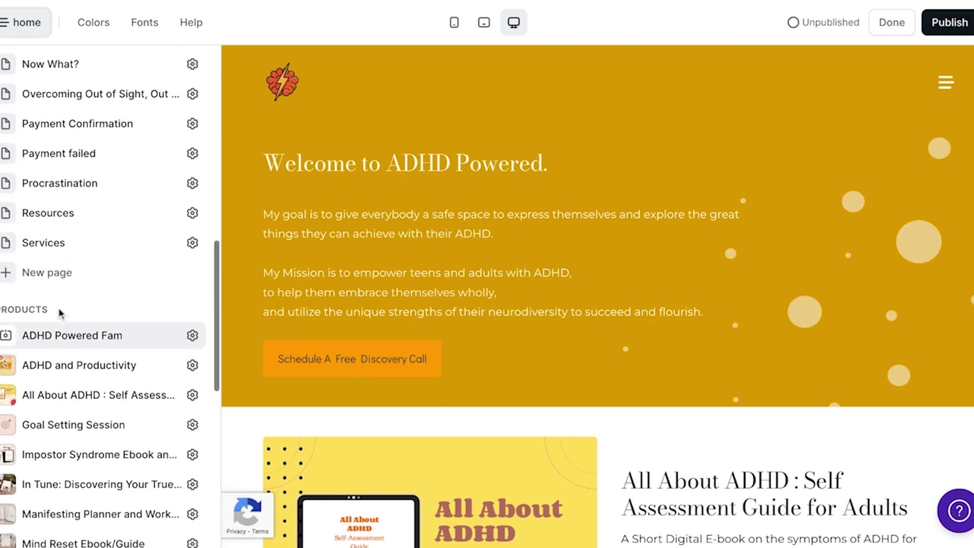
{"action": "scroll", "coordinate": [81, 277], "scroll_direction": "up", "scroll_amount": 7}
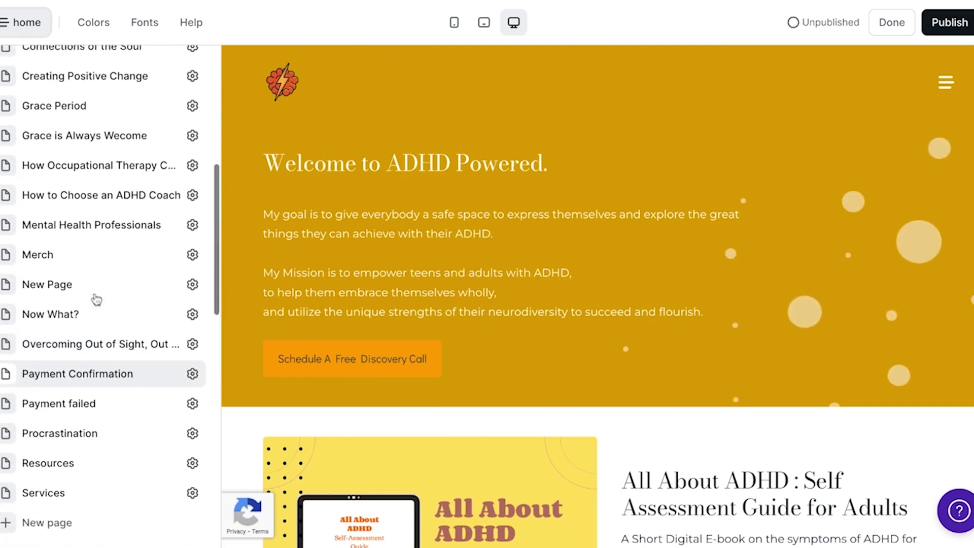
{"action": "scroll", "coordinate": [97, 299], "scroll_direction": "up", "scroll_amount": 1}
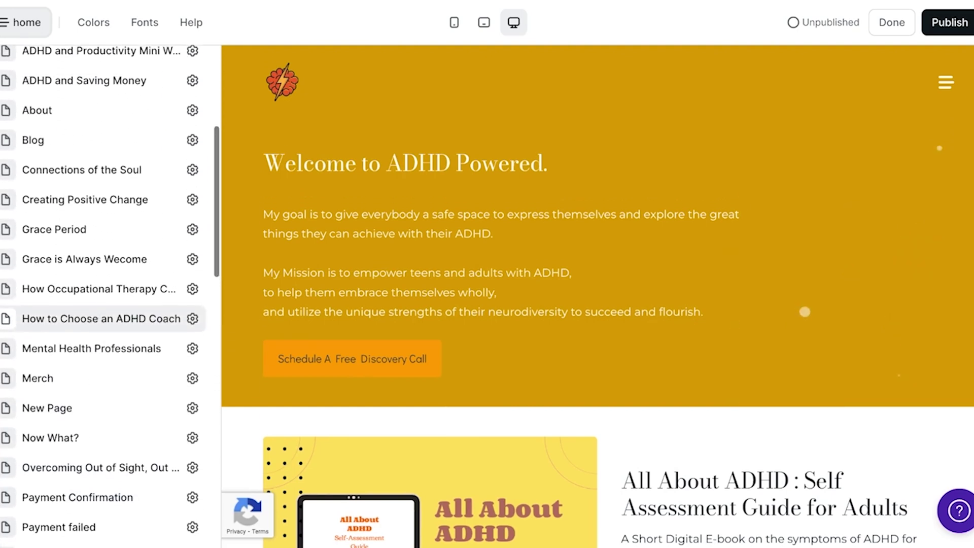
{"action": "scroll", "coordinate": [70, 238], "scroll_direction": "up", "scroll_amount": 3}
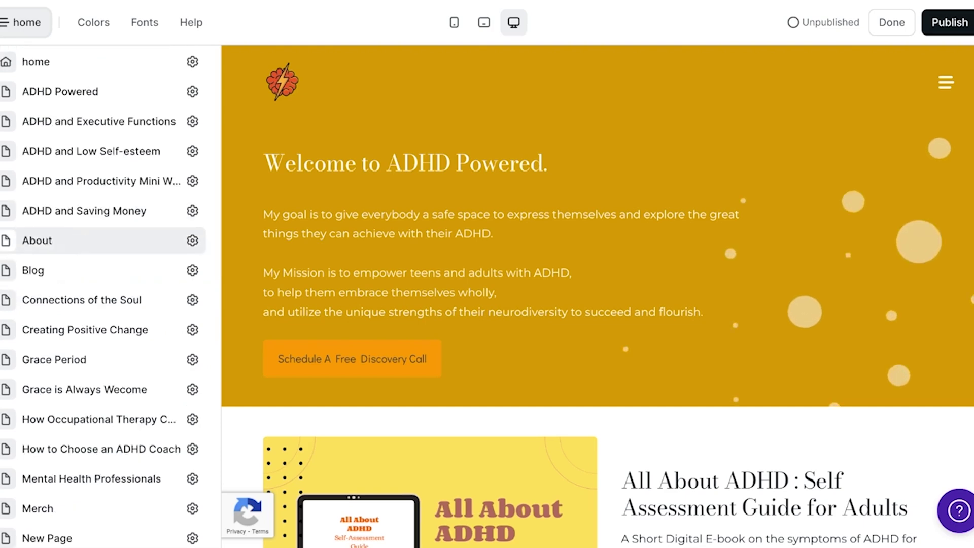
{"action": "left_click", "coordinate": [66, 127]}
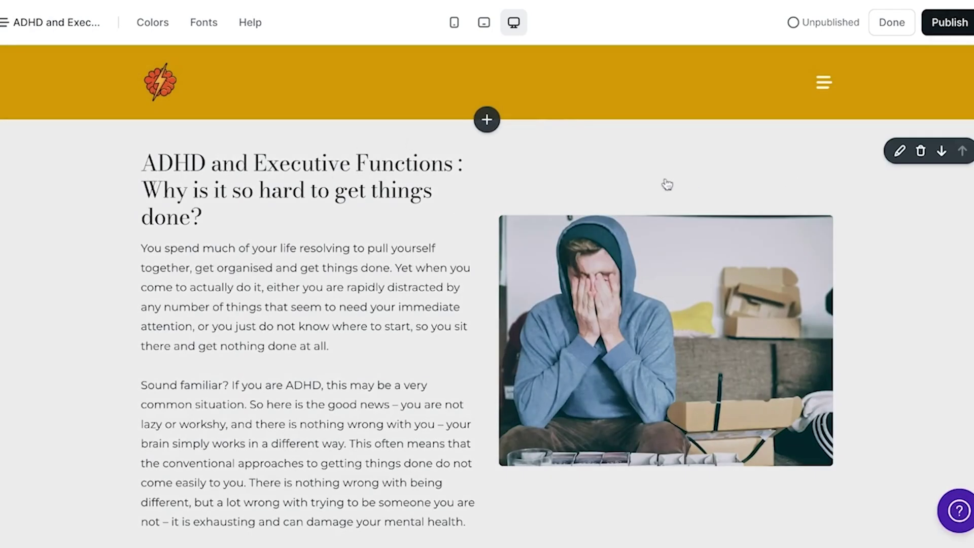
- Scroll through the 'ADHD and Executive Functions' article to review its content
{"action": "scroll", "coordinate": [558, 172], "scroll_direction": "down", "scroll_amount": 1}
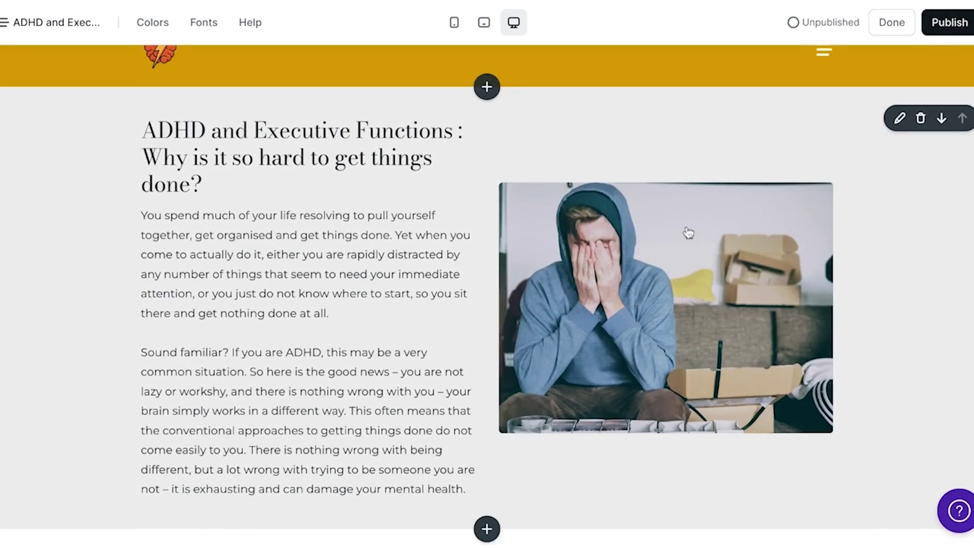
{"action": "scroll", "coordinate": [401, 181], "scroll_direction": "down", "scroll_amount": 10}
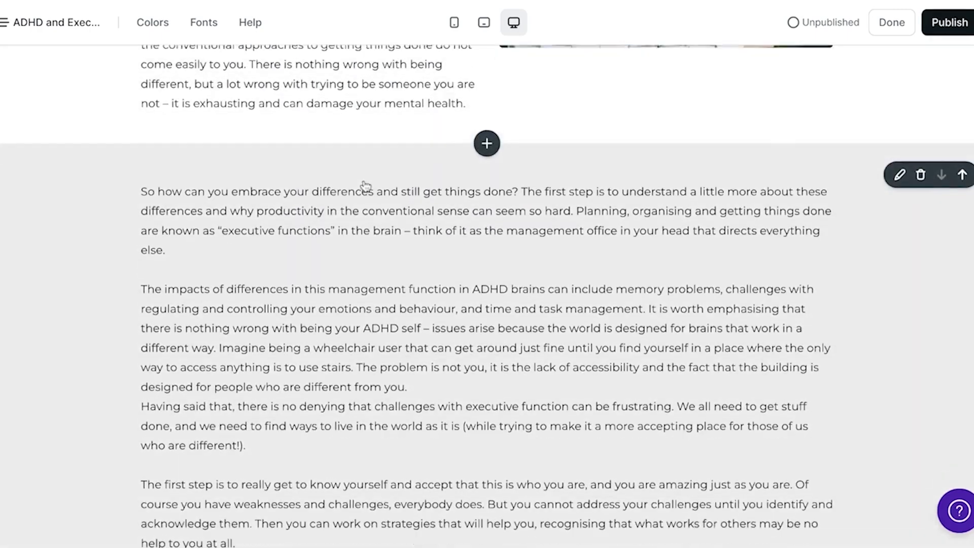
{"action": "scroll", "coordinate": [370, 185], "scroll_direction": "down", "scroll_amount": 3}
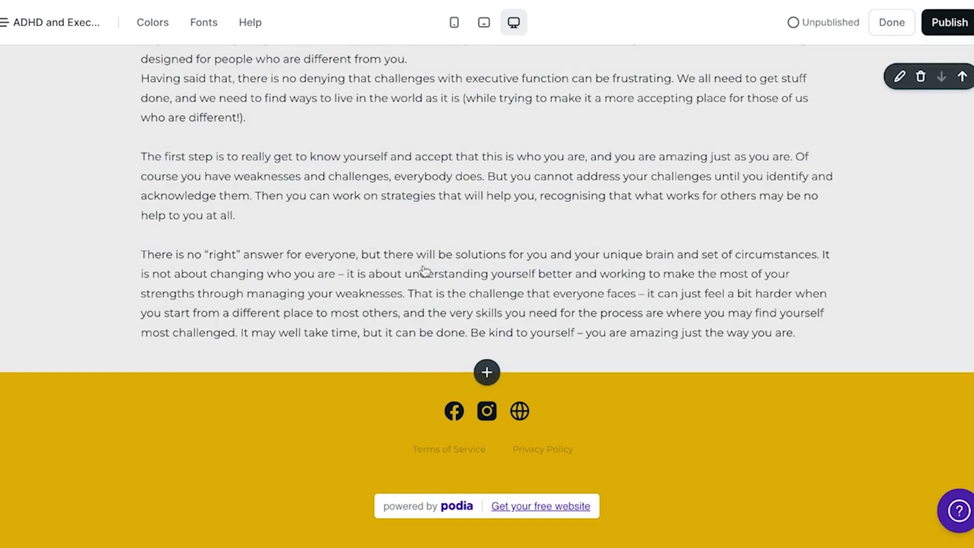
{"action": "scroll", "coordinate": [123, 158], "scroll_direction": "up", "scroll_amount": 14}
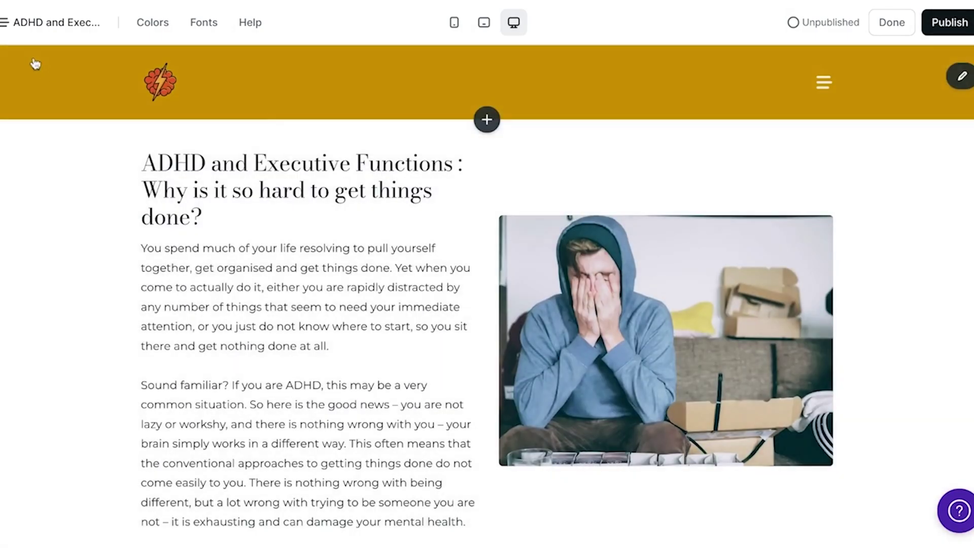
- Select the ADHD and Executive Functions page's add-ef link in its settings, then return to the pages list
{"action": "left_click", "coordinate": [9, 28]}
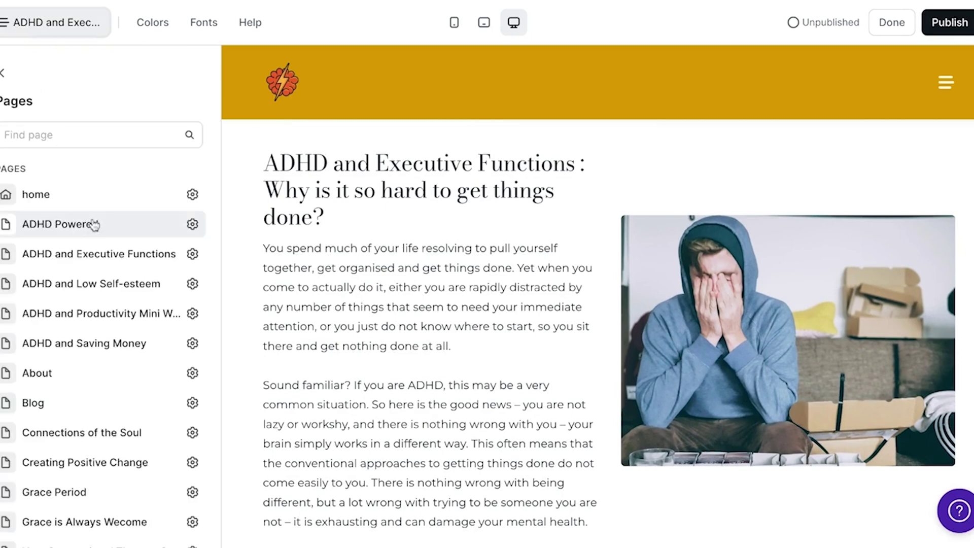
{"action": "scroll", "coordinate": [106, 228], "scroll_direction": "down", "scroll_amount": 10}
{"action": "scroll", "coordinate": [124, 239], "scroll_direction": "up", "scroll_amount": 6}
{"action": "scroll", "coordinate": [124, 239], "scroll_direction": "up", "scroll_amount": 5}
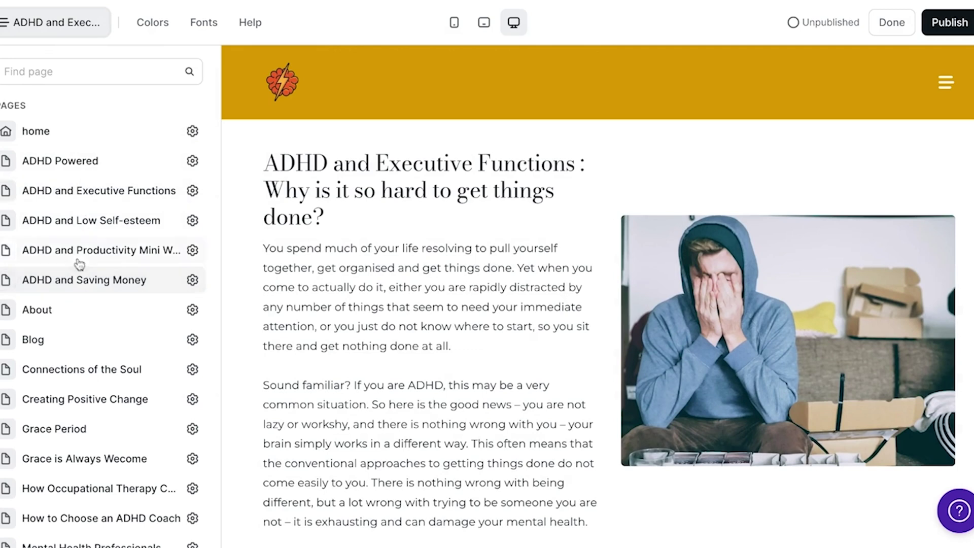
{"action": "scroll", "coordinate": [127, 222], "scroll_direction": "up", "scroll_amount": 2}
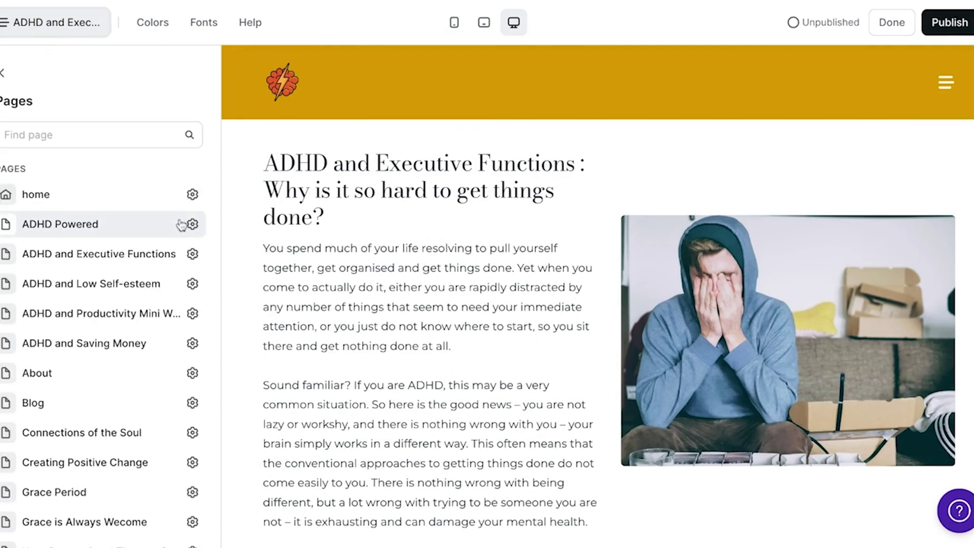
{"action": "left_click", "coordinate": [192, 255]}
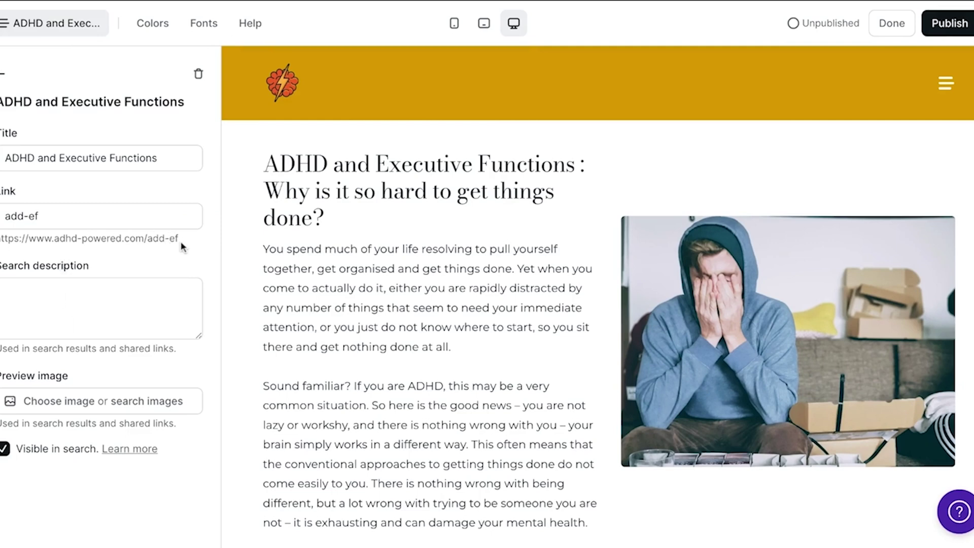
{"action": "left_click_drag", "start_coordinate": [178, 238], "coordinate": [22, 239]}
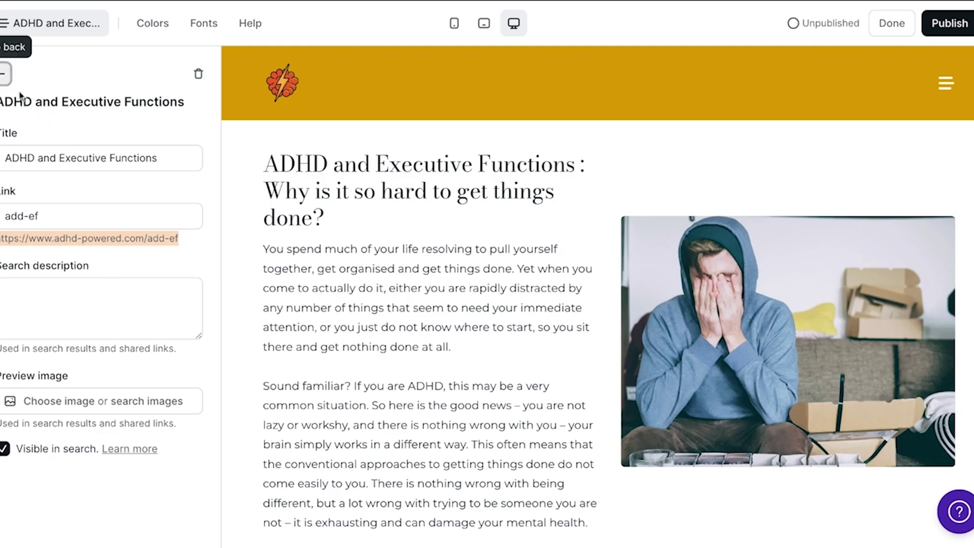
{"action": "left_click", "coordinate": [4, 73]}
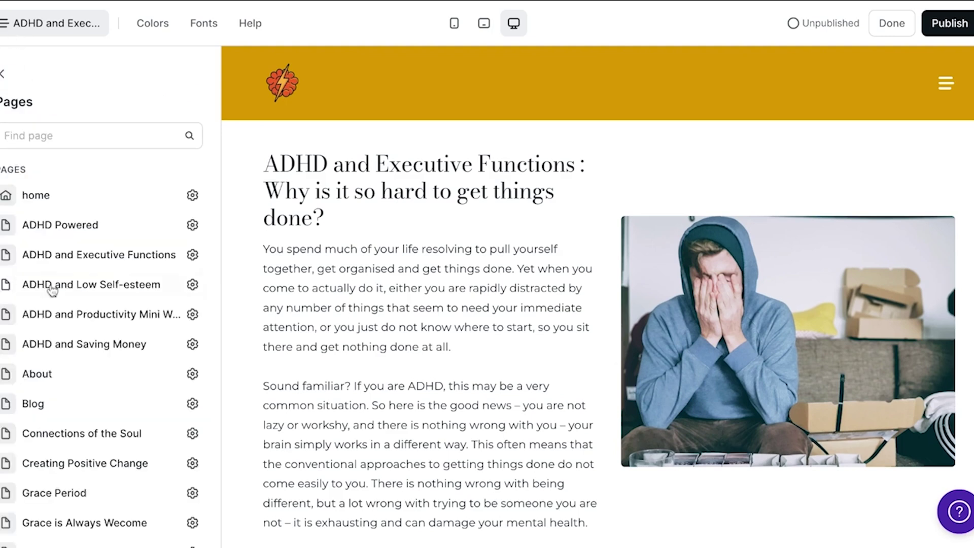
- Open the Blog page and start adding a section below the last post, 'Overcoming Last-Minute Procrastination'
{"action": "left_click", "coordinate": [81, 411]}
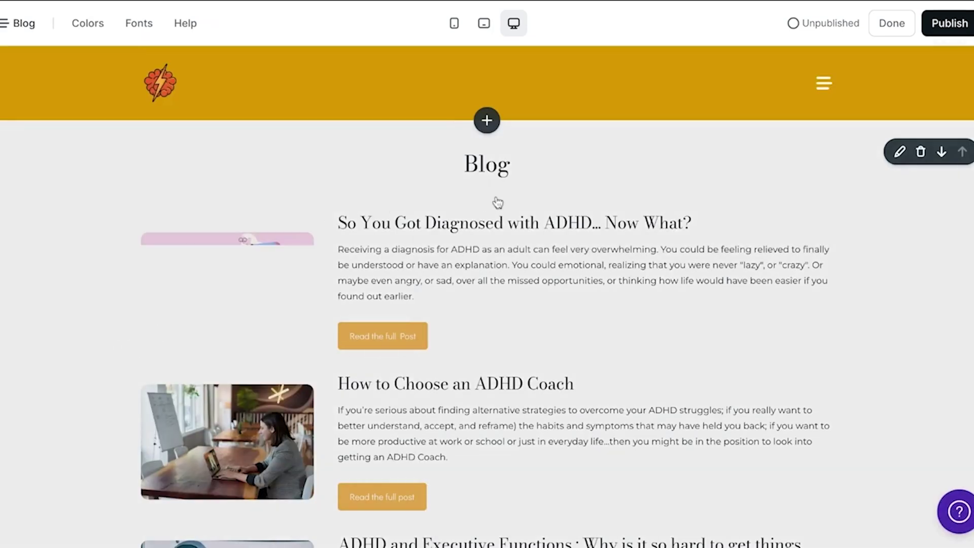
{"action": "scroll", "coordinate": [497, 203], "scroll_direction": "down", "scroll_amount": 2}
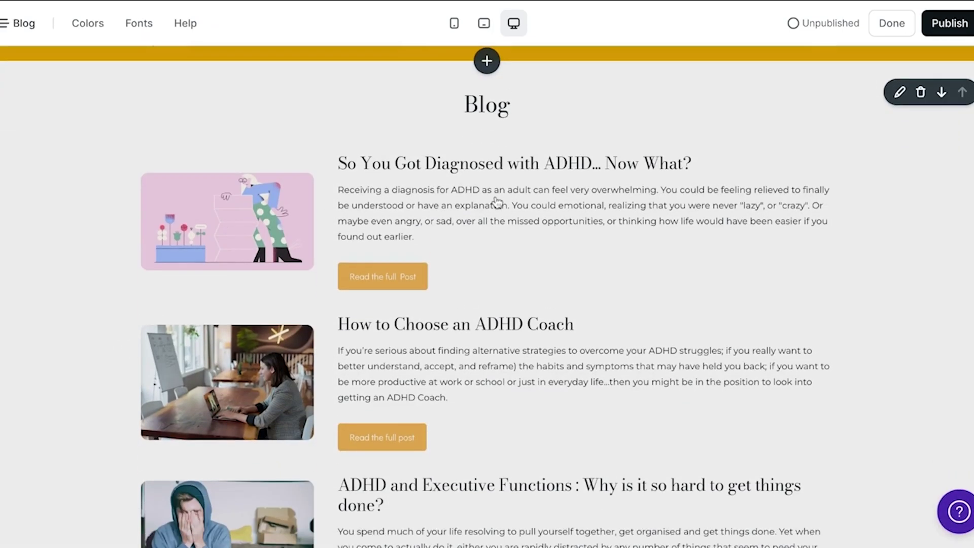
{"action": "scroll", "coordinate": [485, 222], "scroll_direction": "down", "scroll_amount": 15}
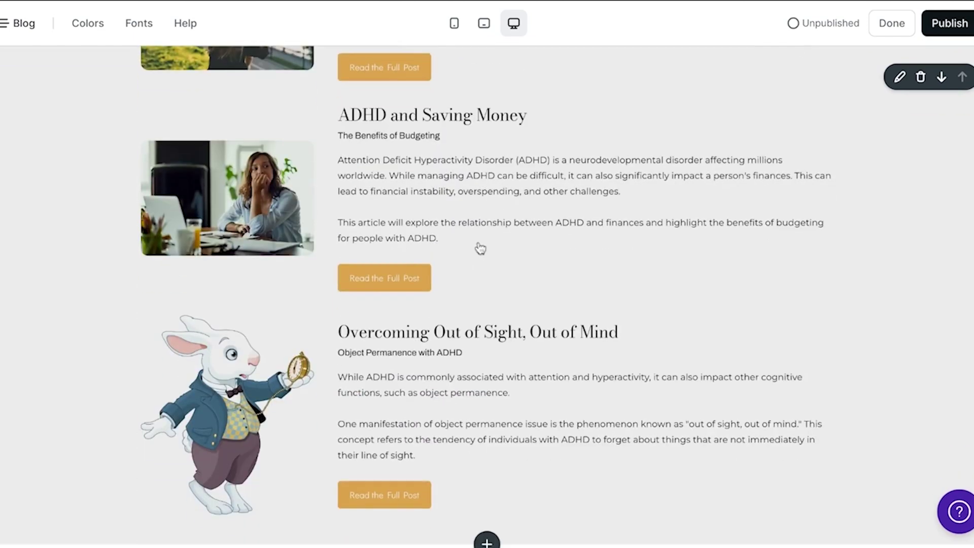
{"action": "scroll", "coordinate": [492, 298], "scroll_direction": "down", "scroll_amount": 6}
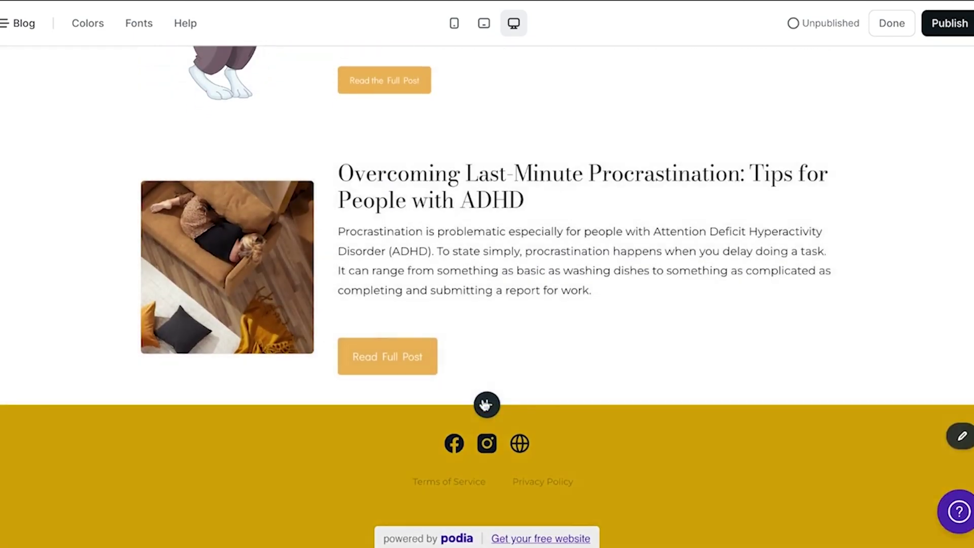
{"action": "left_click", "coordinate": [486, 404]}
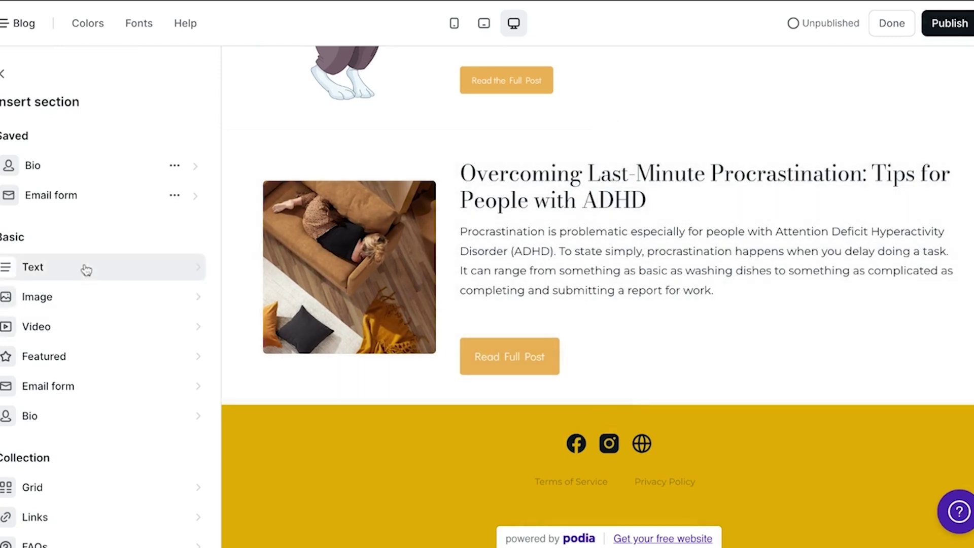
- Insert an Image section with a 'Read full Post' button linked to the add-ef URL, then select its title and text
{"action": "left_click", "coordinate": [78, 304]}
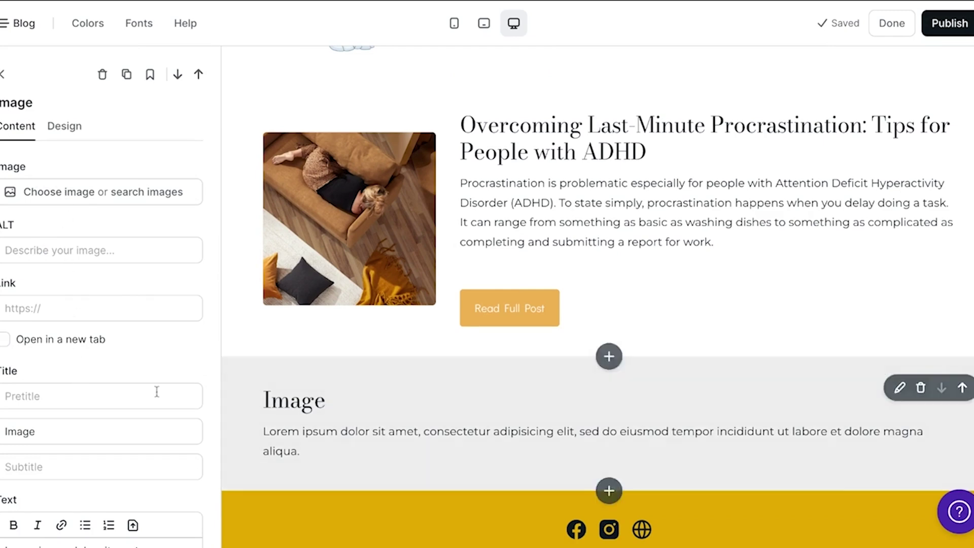
{"action": "scroll", "coordinate": [175, 396], "scroll_direction": "down", "scroll_amount": 5}
{"action": "left_click", "coordinate": [40, 394]}
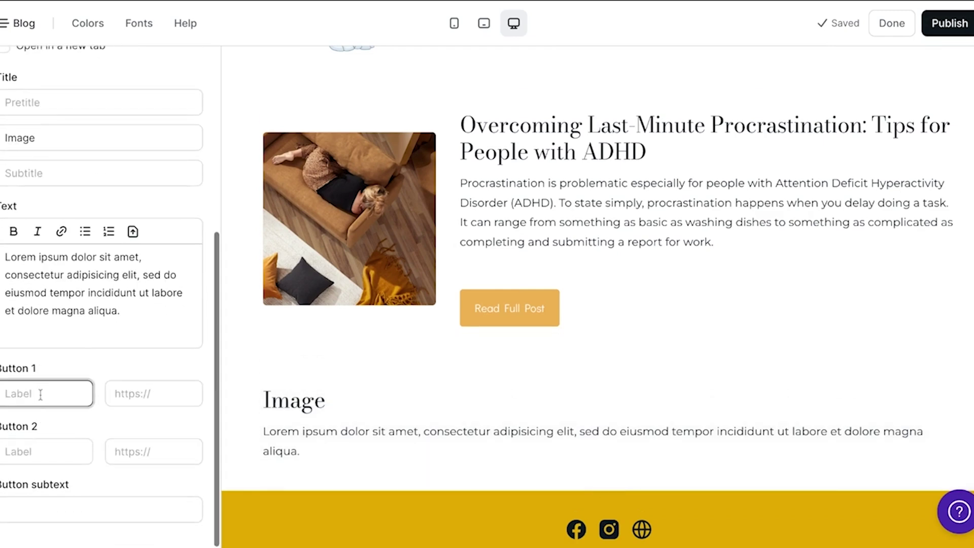
{"action": "scroll", "coordinate": [46, 386], "scroll_direction": "up", "scroll_amount": 1}
{"action": "key", "text": "Down"}
{"action": "key", "text": "Down"}
{"action": "key", "text": "Return"}
{"action": "left_click", "coordinate": [133, 414]}
{"action": "key", "text": "ctrl+v"}
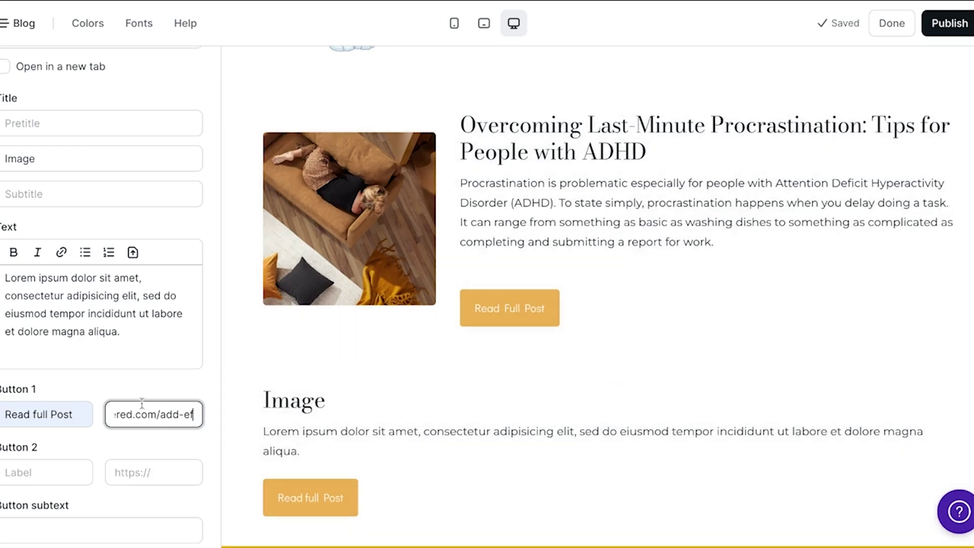
{"action": "double_click", "coordinate": [34, 153]}
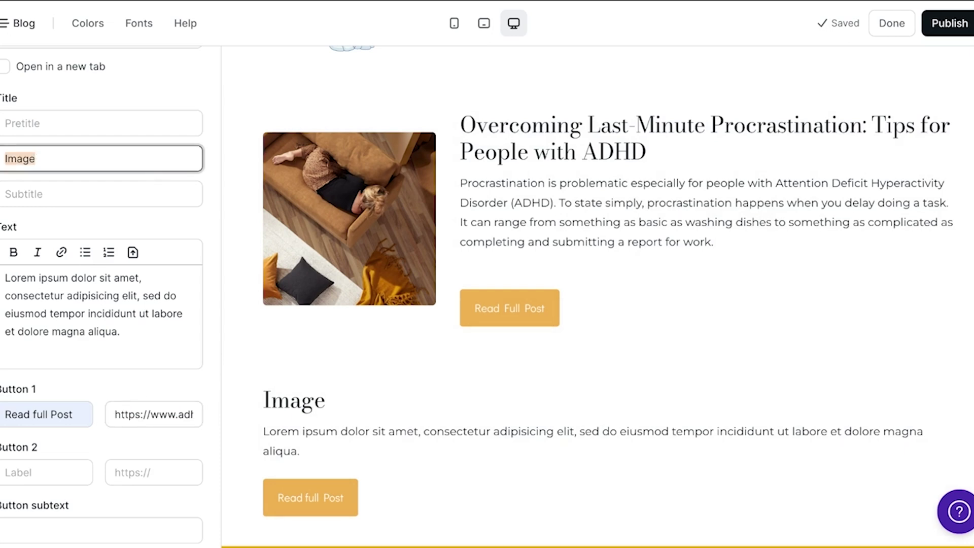
{"action": "triple_click", "coordinate": [139, 314]}
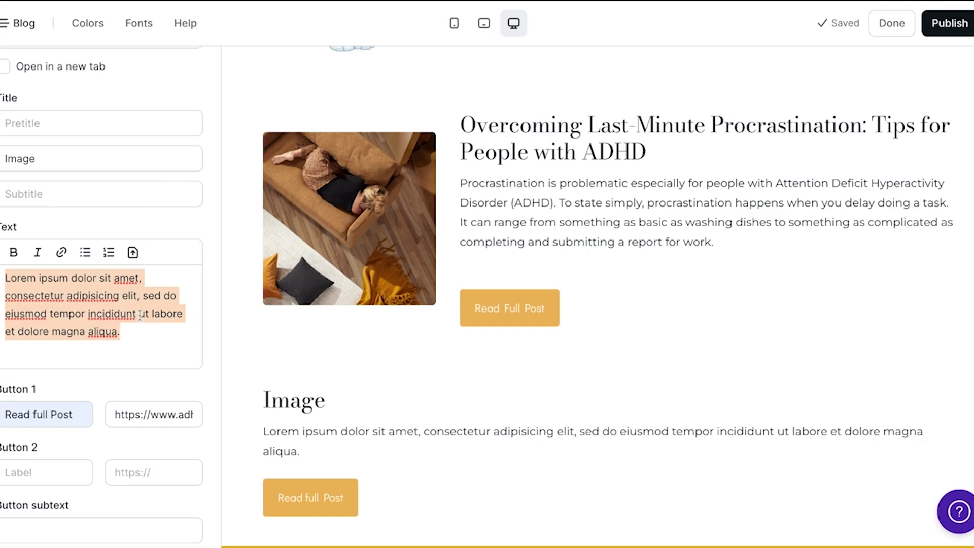